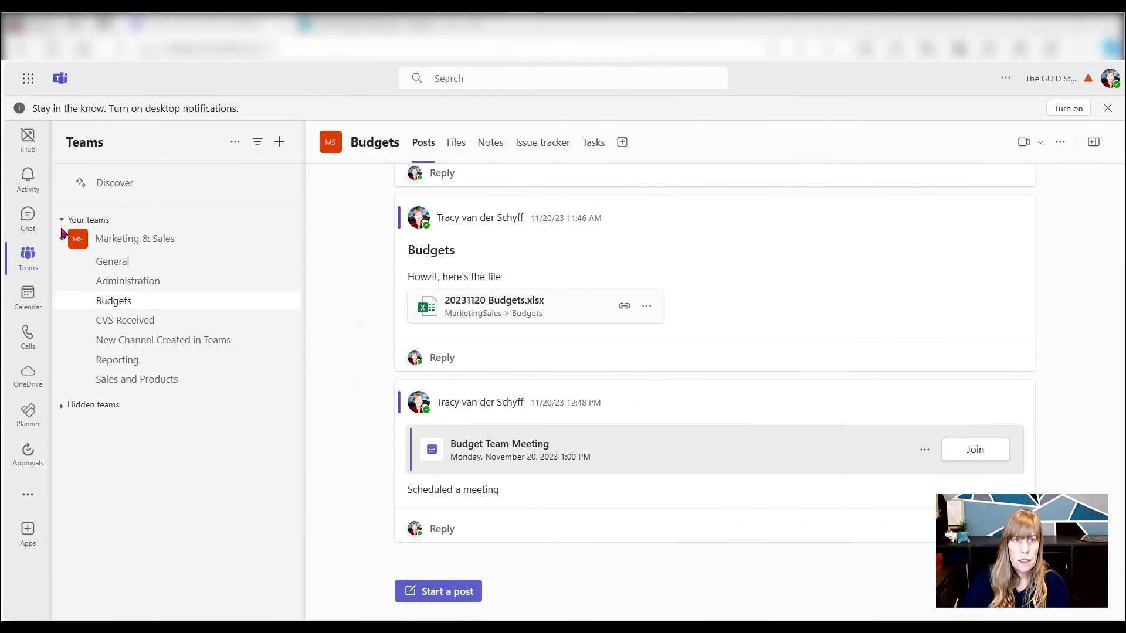
- Open the Marketing & Sales team's management page and review its owners, members and guests
click(276, 240)
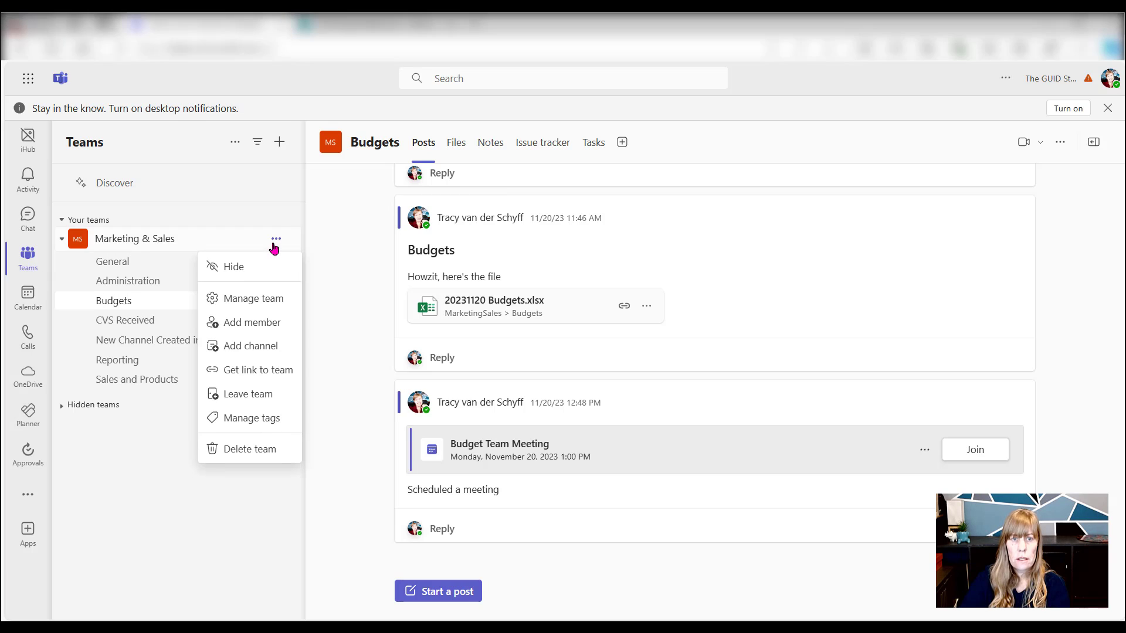
click(282, 297)
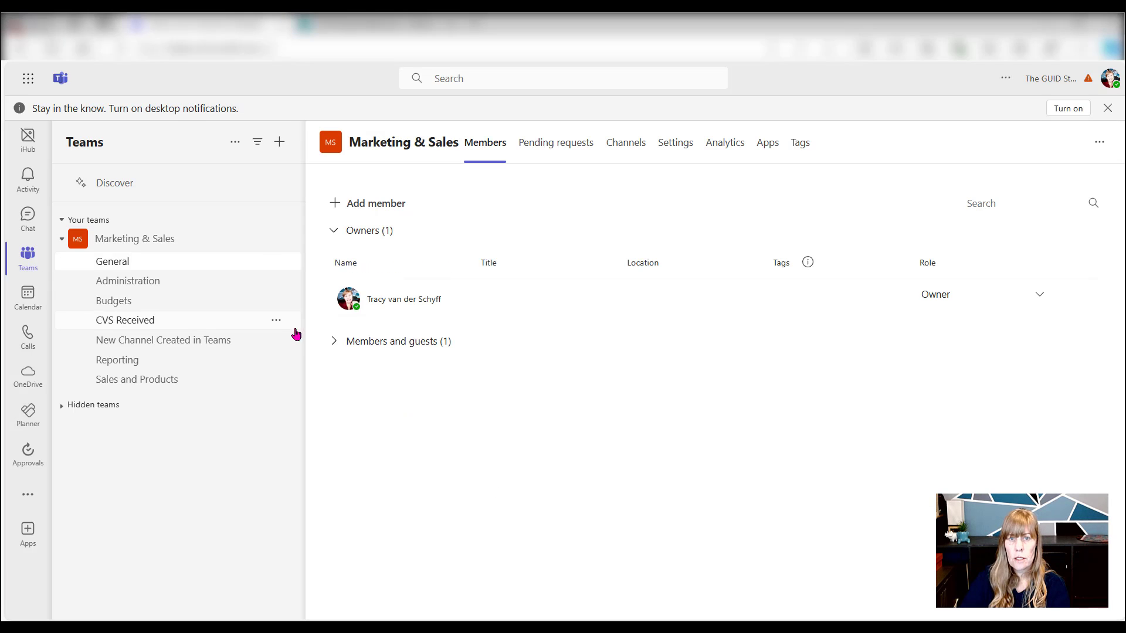
click(334, 342)
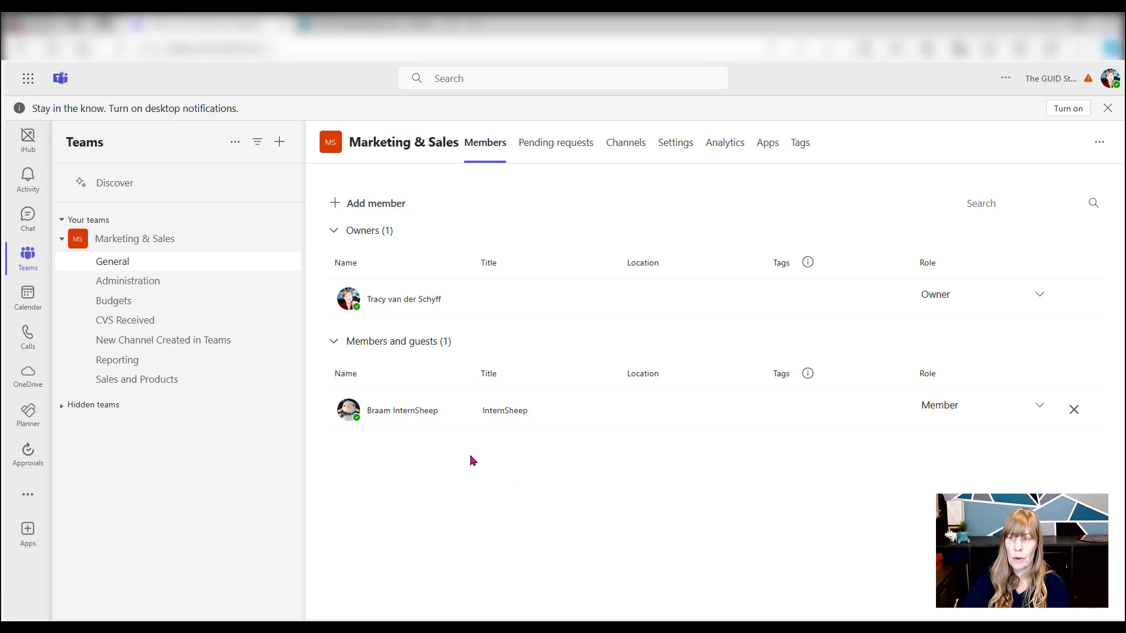
- Switch to the team member's Teams session and check which item types can be created in the Reporting channel's files
key(alt+Tab)
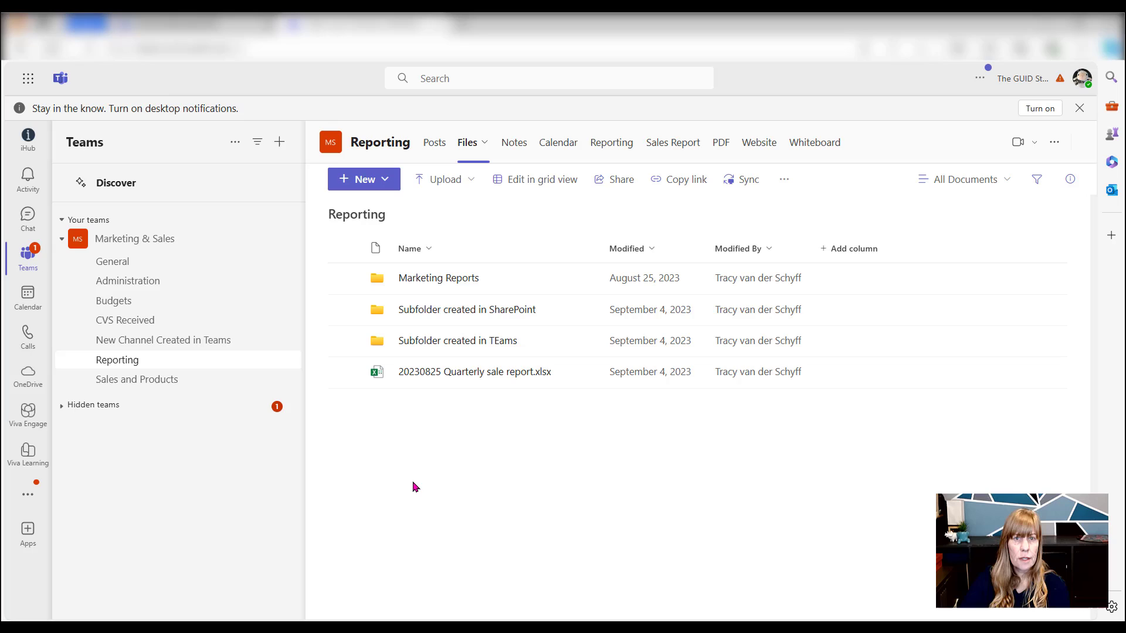
click(381, 181)
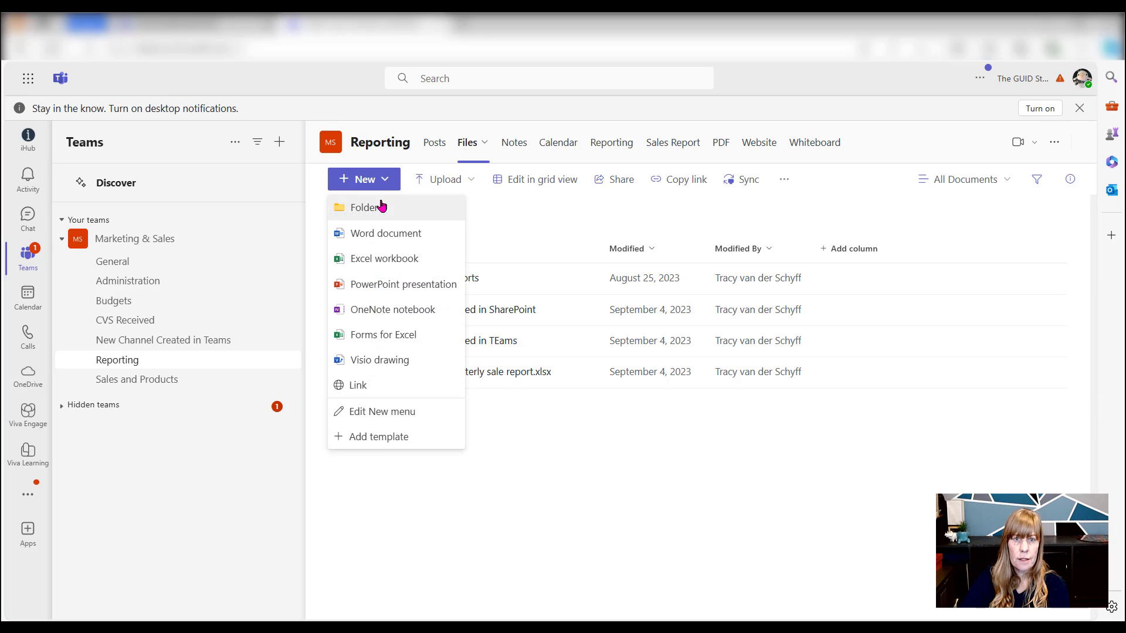
click(509, 471)
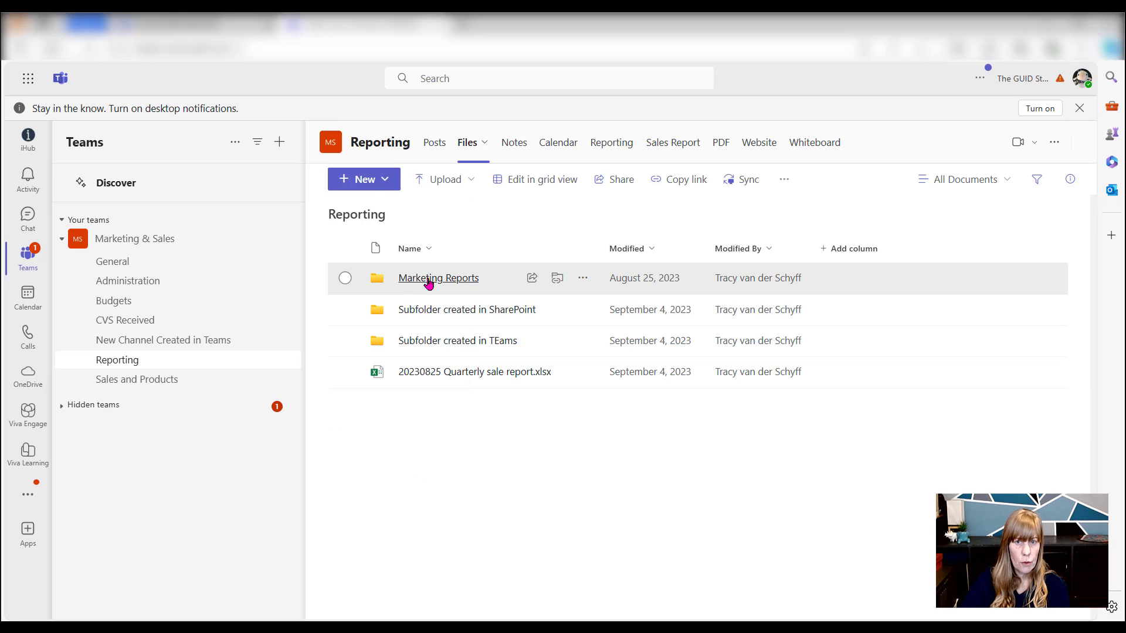
- Start sharing the Marketing Reports folder with a recipient using Can edit permission, and close the share without sending it
click(531, 279)
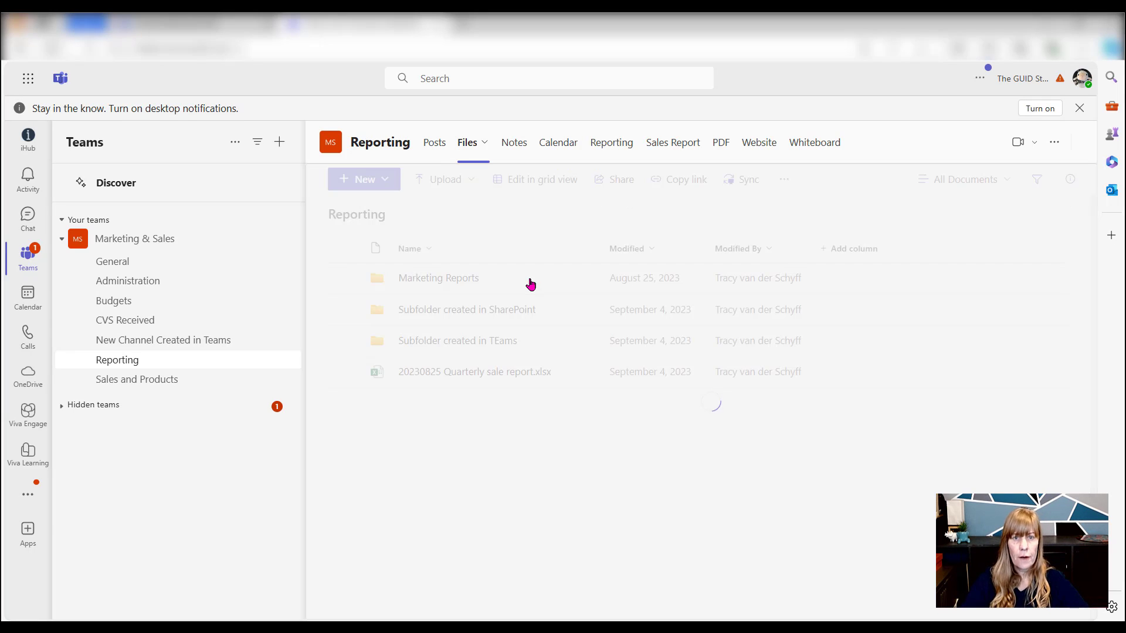
click(717, 339)
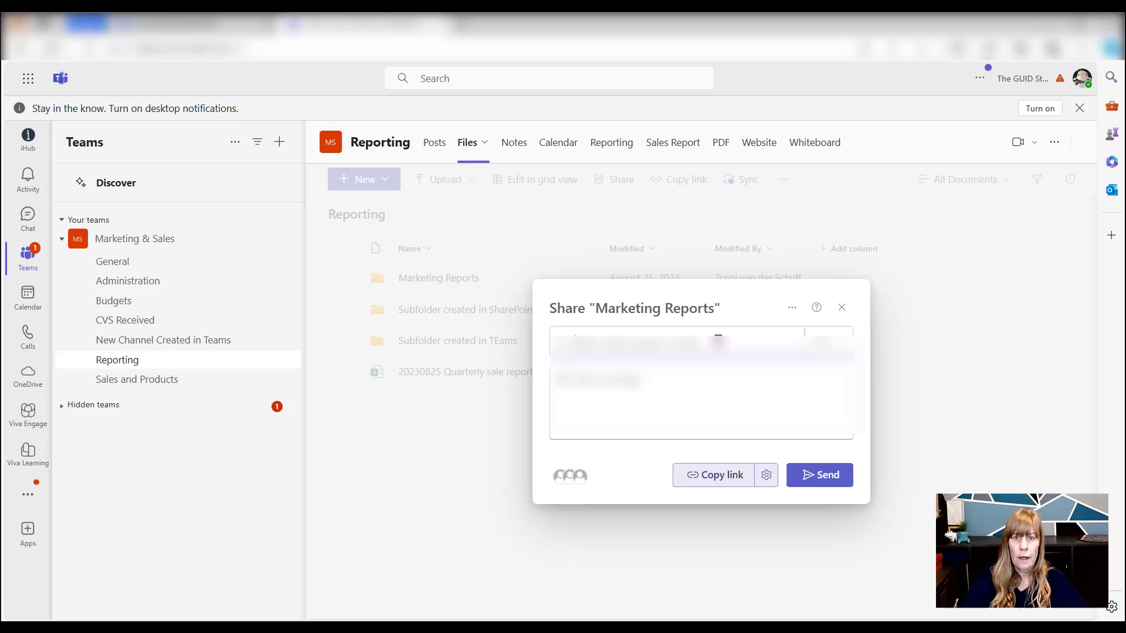
text(meg)
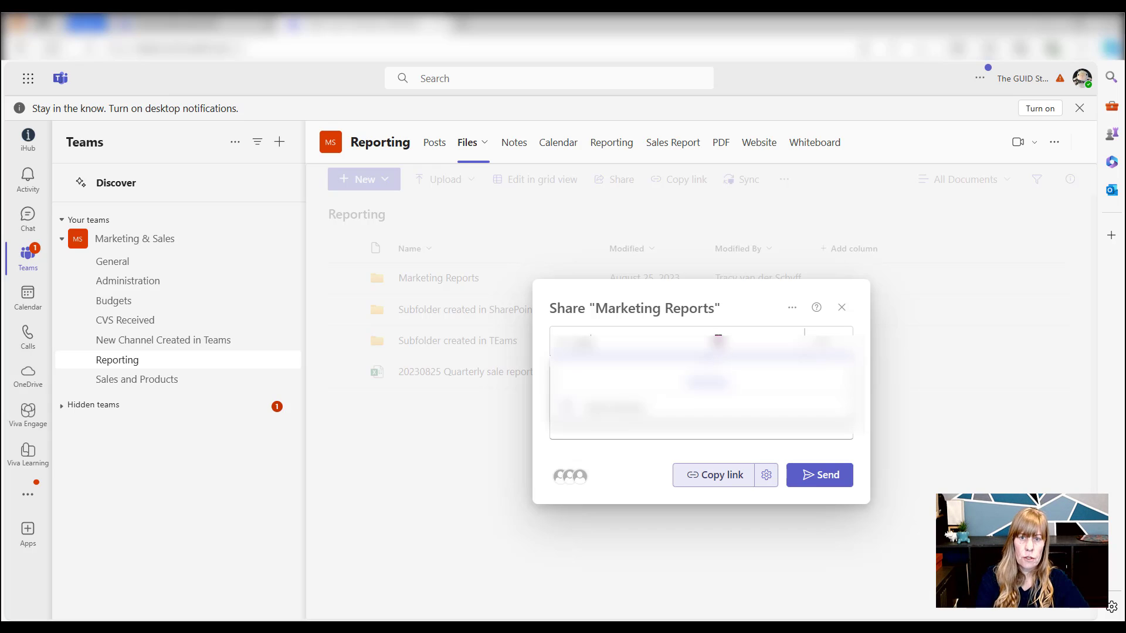
click(721, 378)
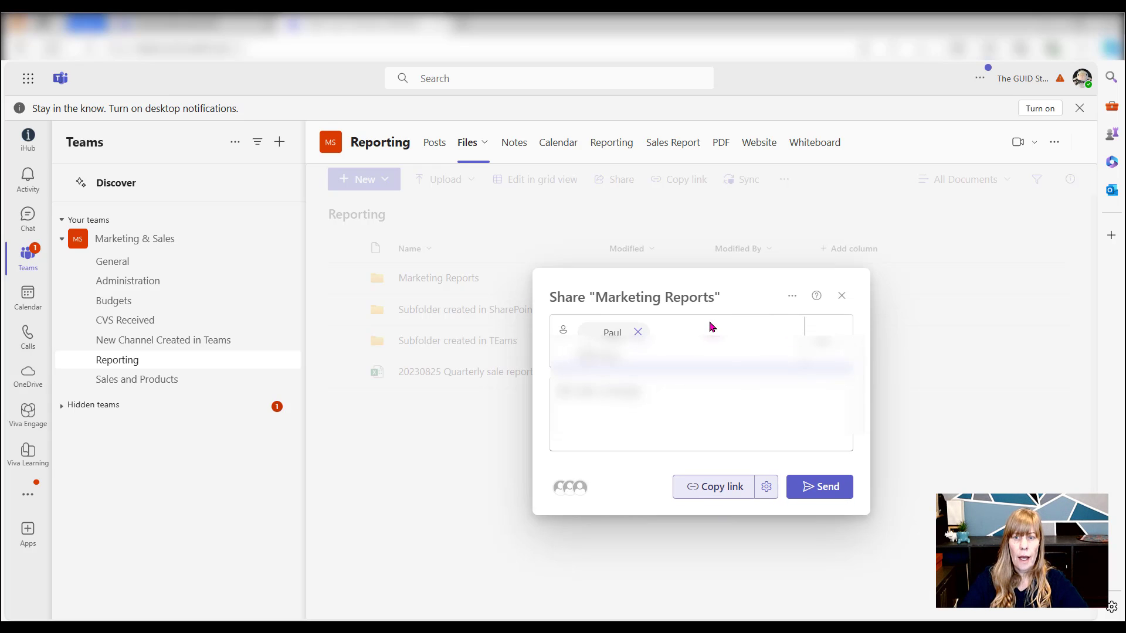
click(836, 343)
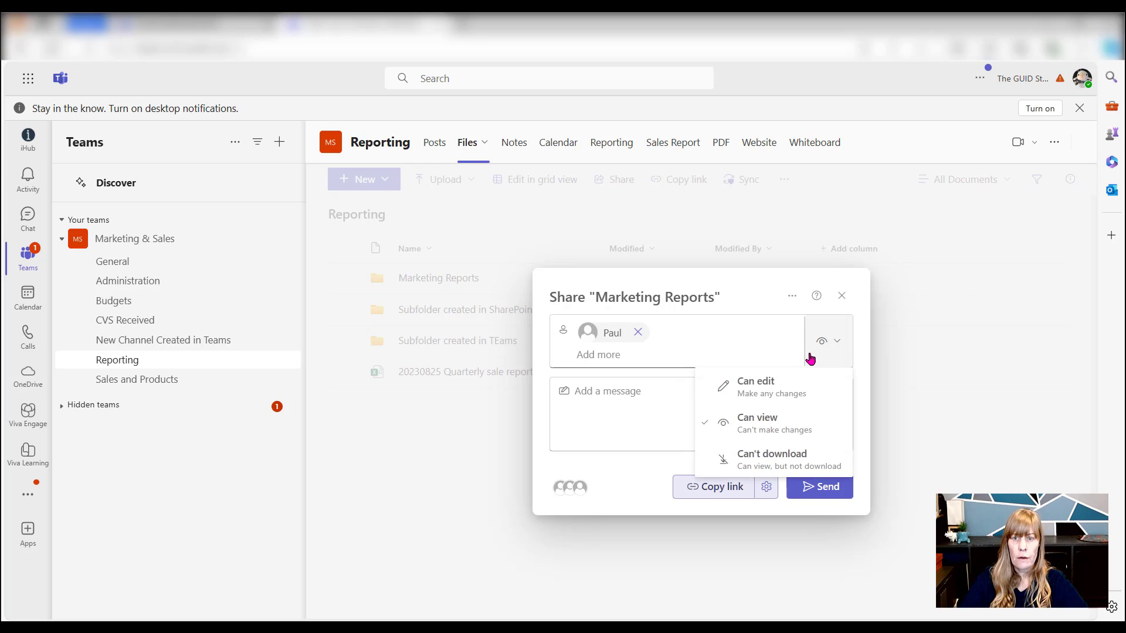
click(797, 398)
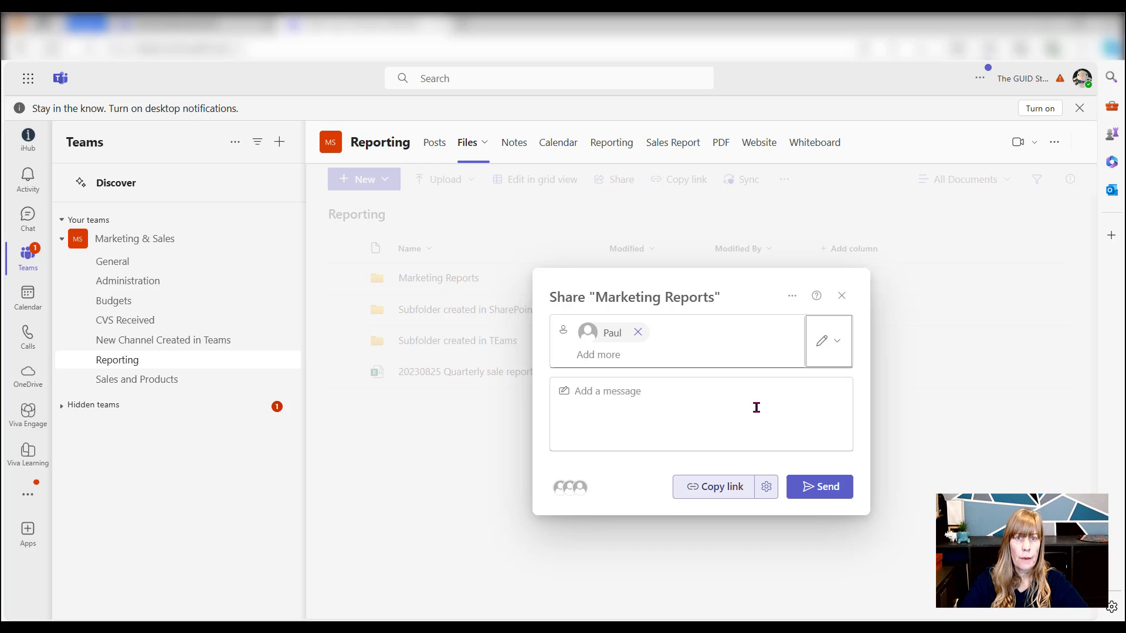
click(842, 296)
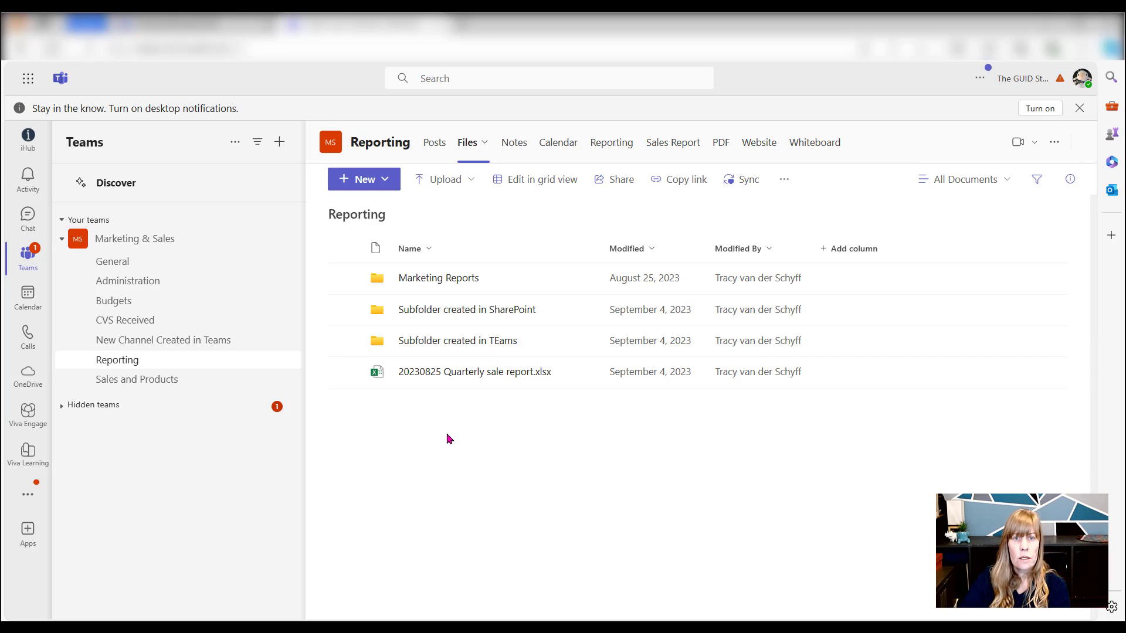
- Create a red folder in the Reporting channel's files, named "Marketing Reports shared with" followed by the recipient's first name
click(382, 179)
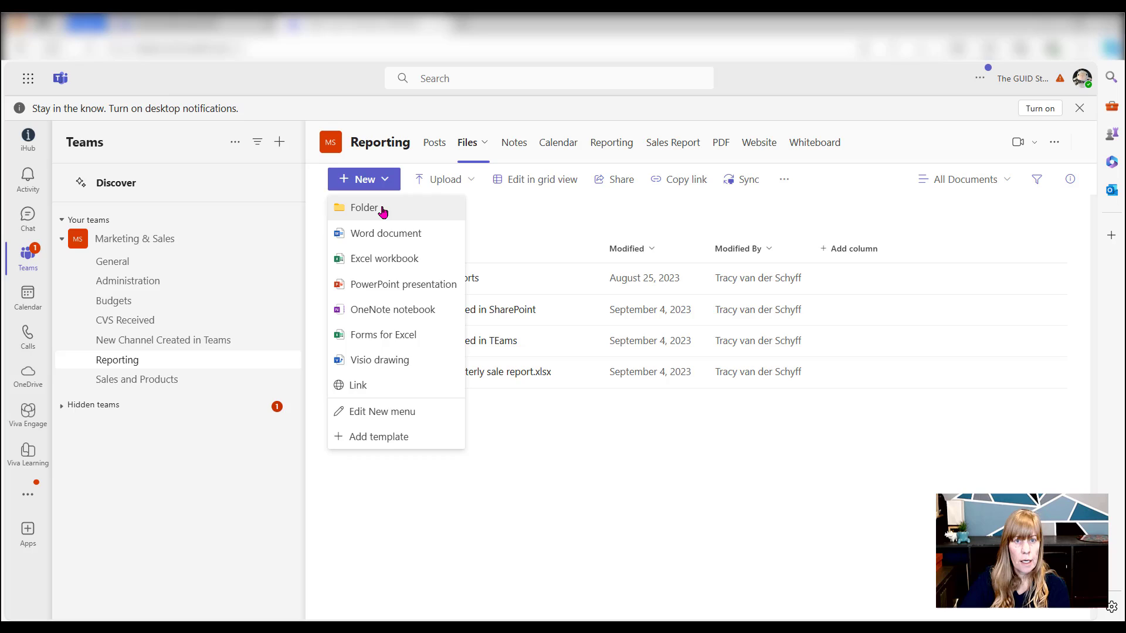
click(382, 209)
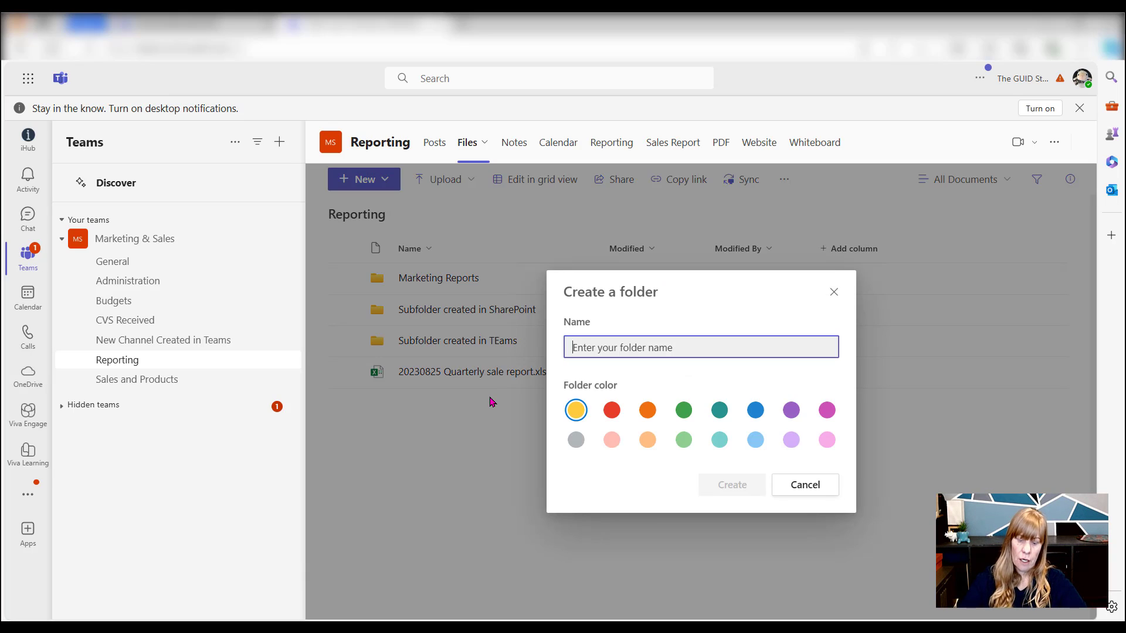
text(Mark)
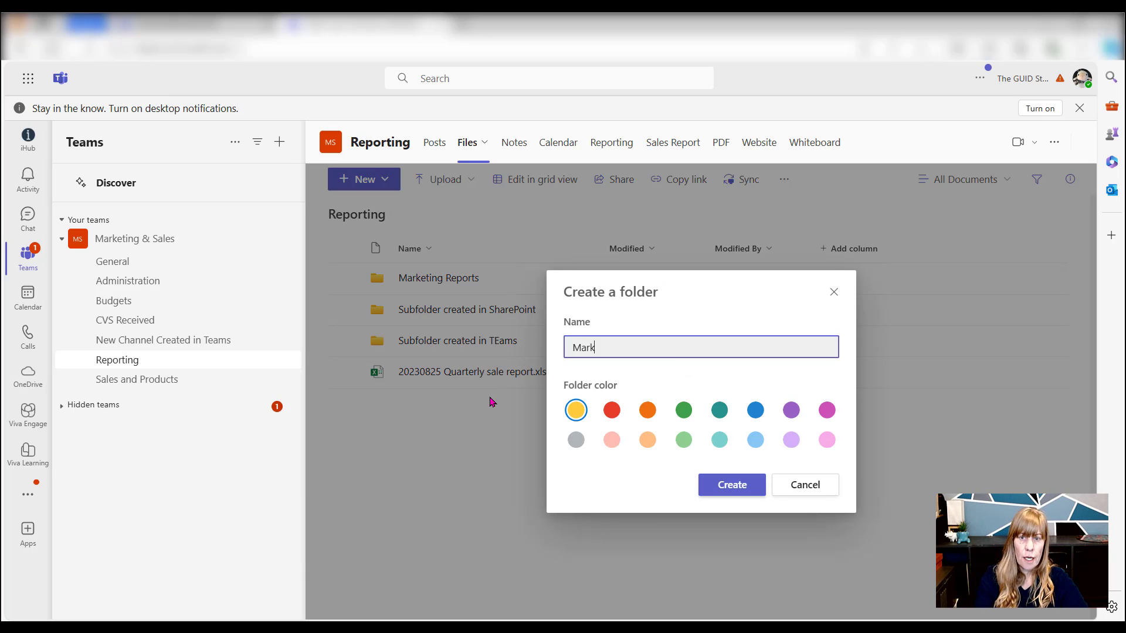
text(eting Reports)
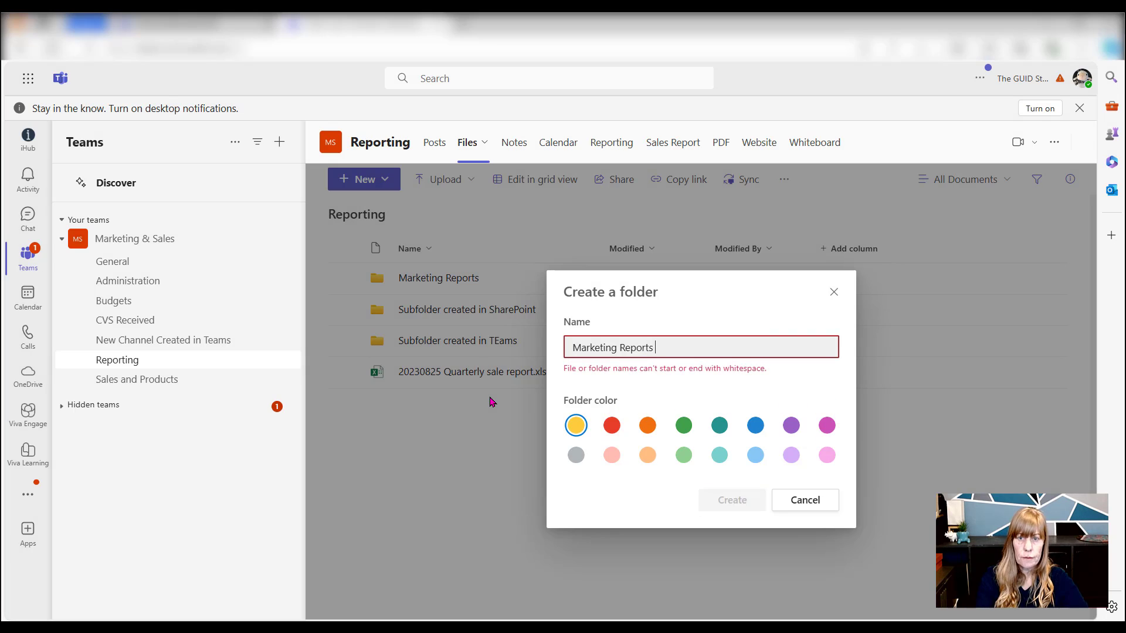
text( shared with Paul)
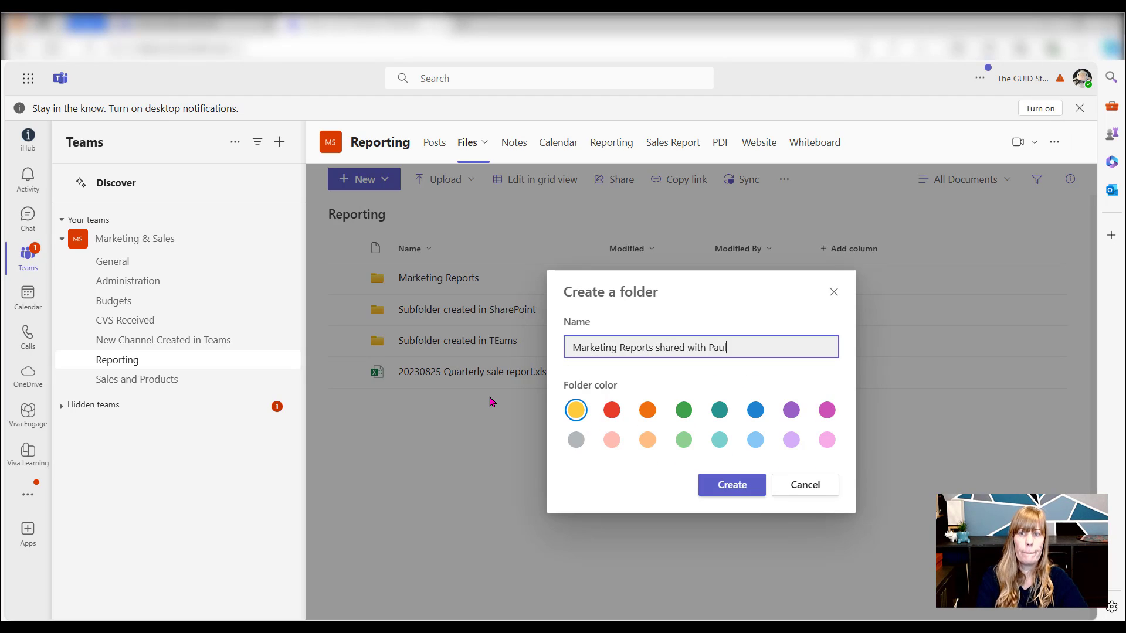
click(611, 410)
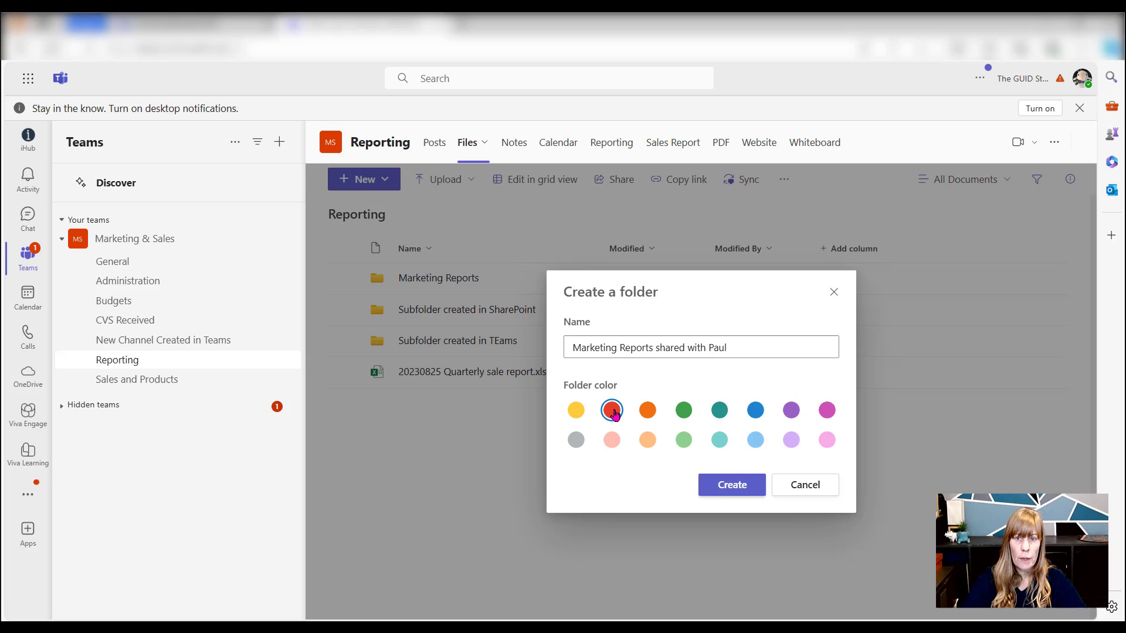
click(730, 484)
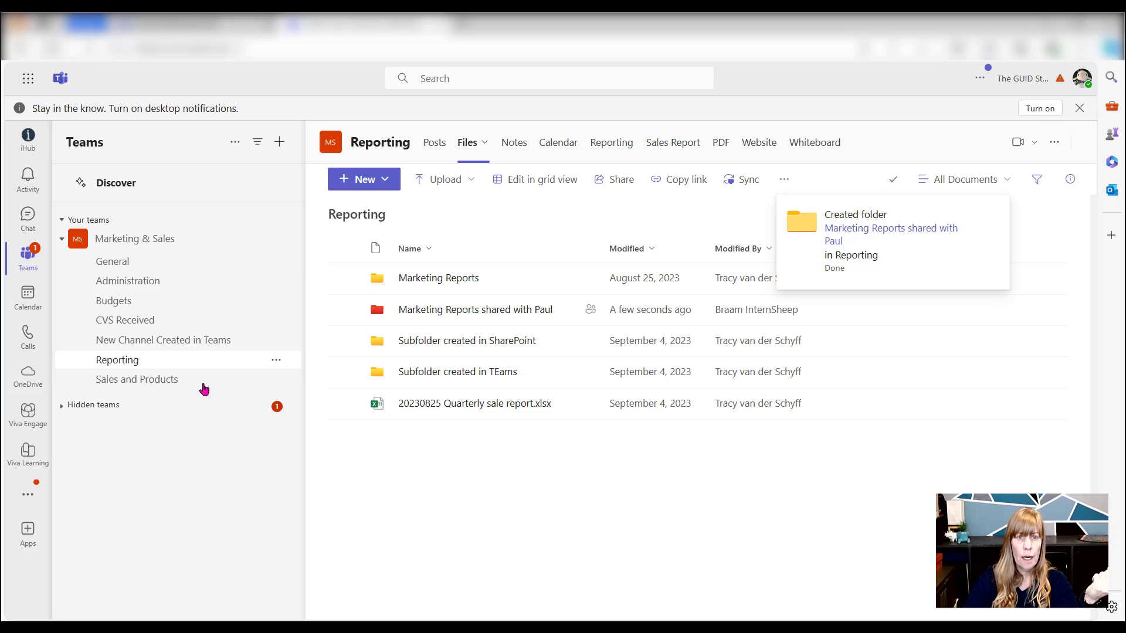
click(276, 239)
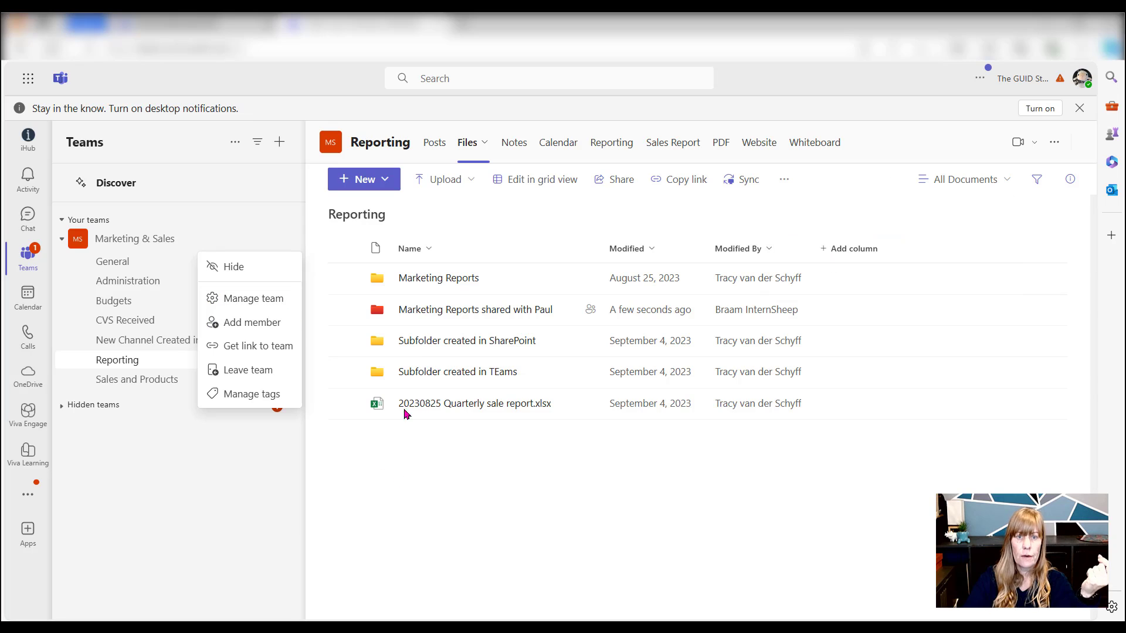
click(428, 317)
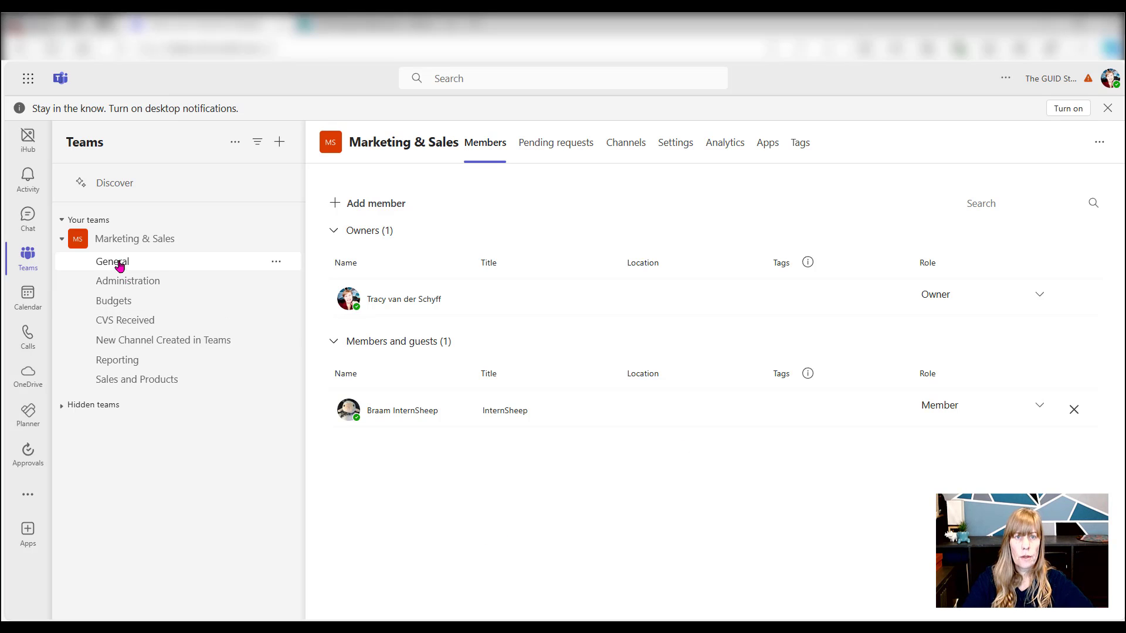
- In the team owner's Teams session, open the General channel's files in SharePoint
click(101, 268)
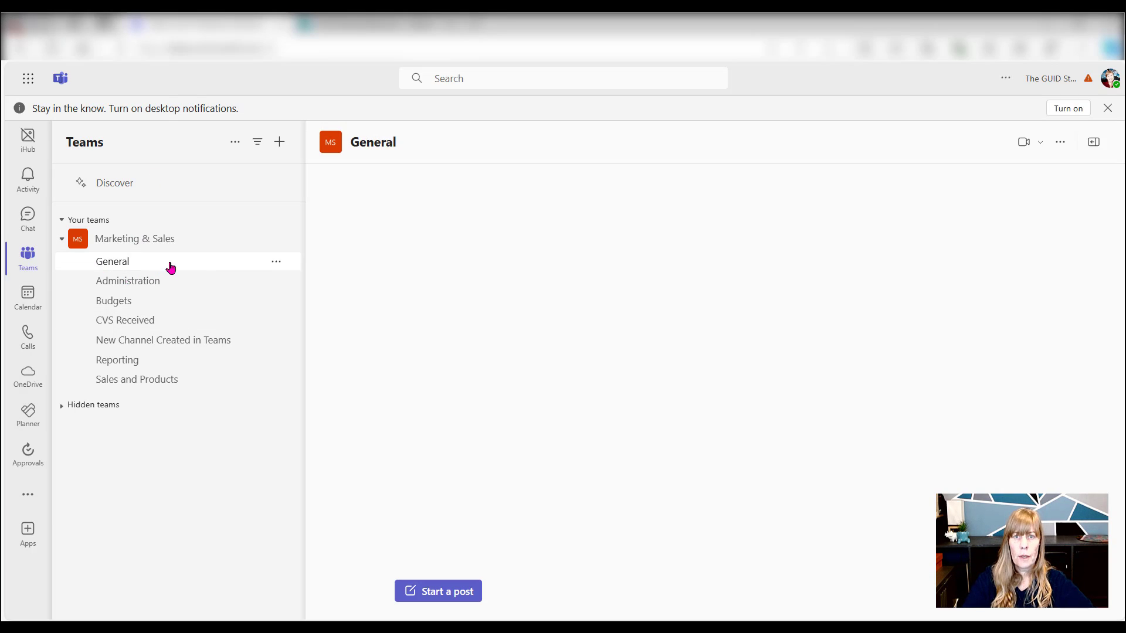
click(452, 148)
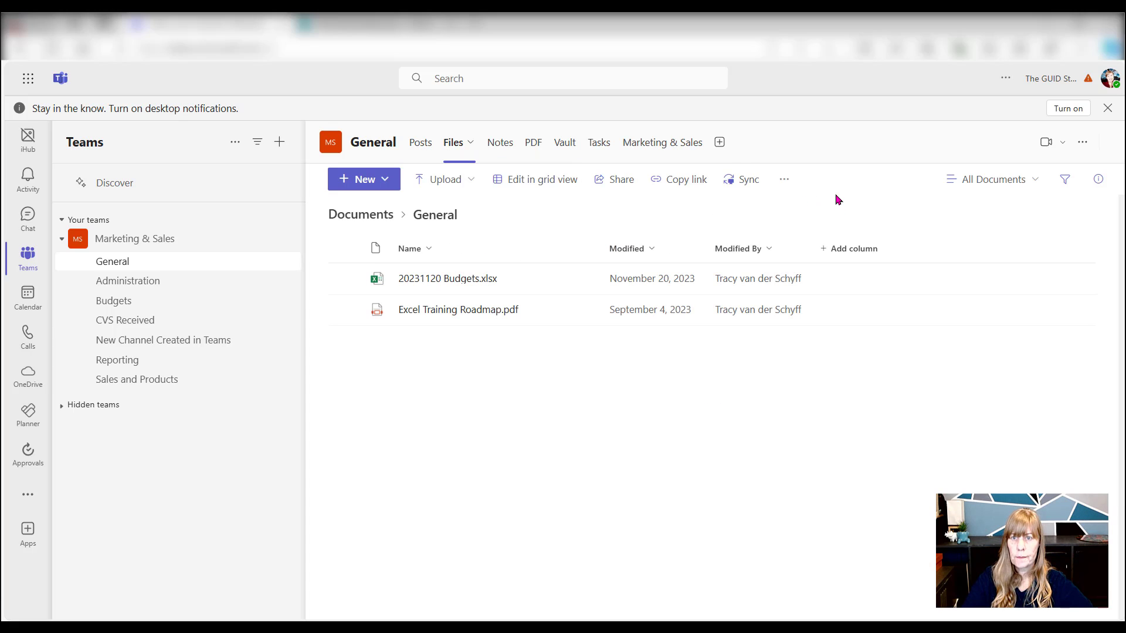
click(784, 180)
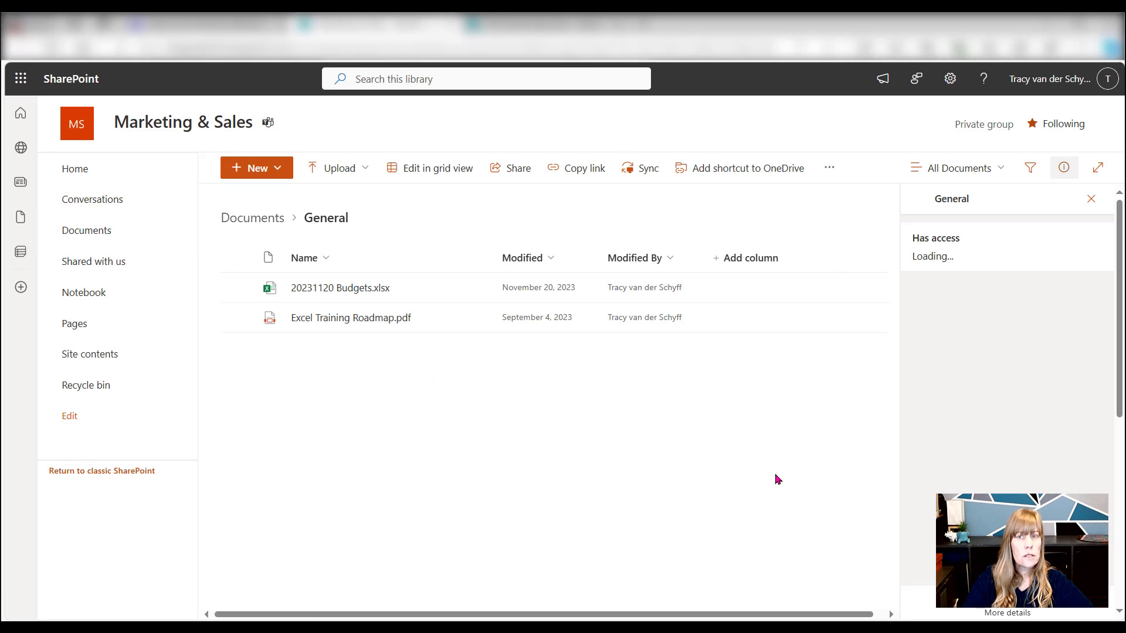
- In the Marketing & Sales site's access request settings, disable members' right to share the site and individual files and folders
click(950, 78)
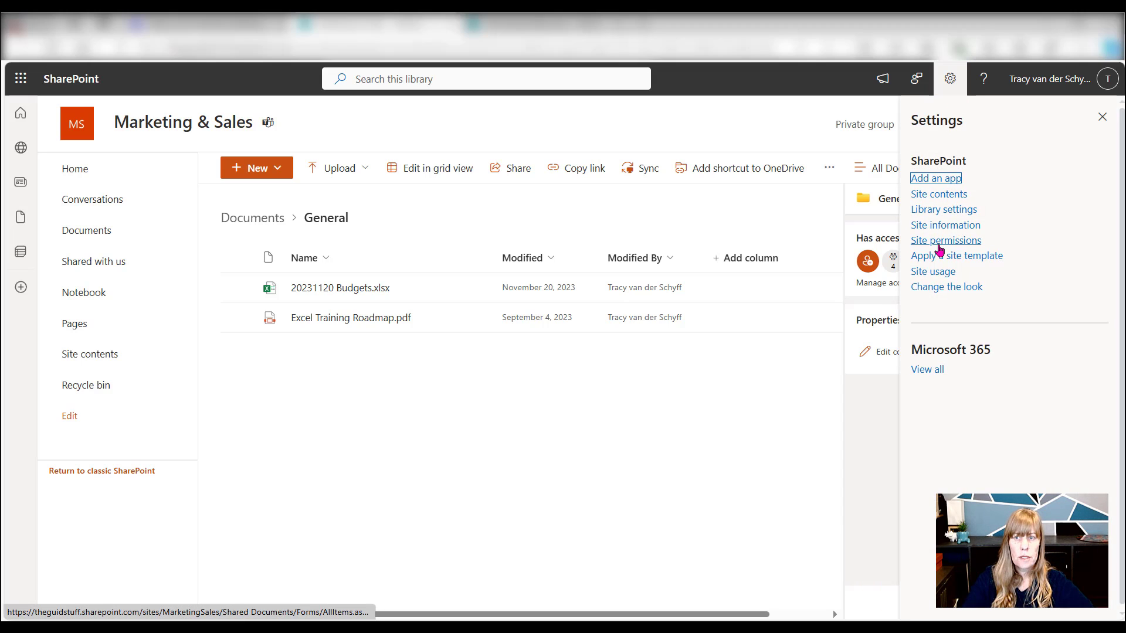
click(950, 79)
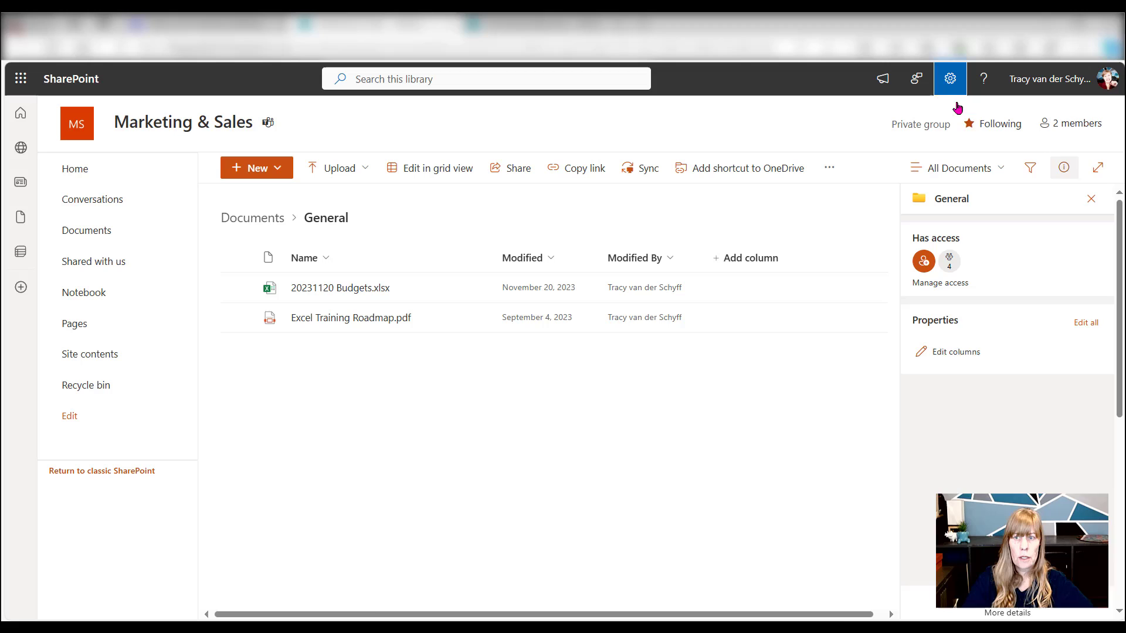
click(950, 79)
click(933, 241)
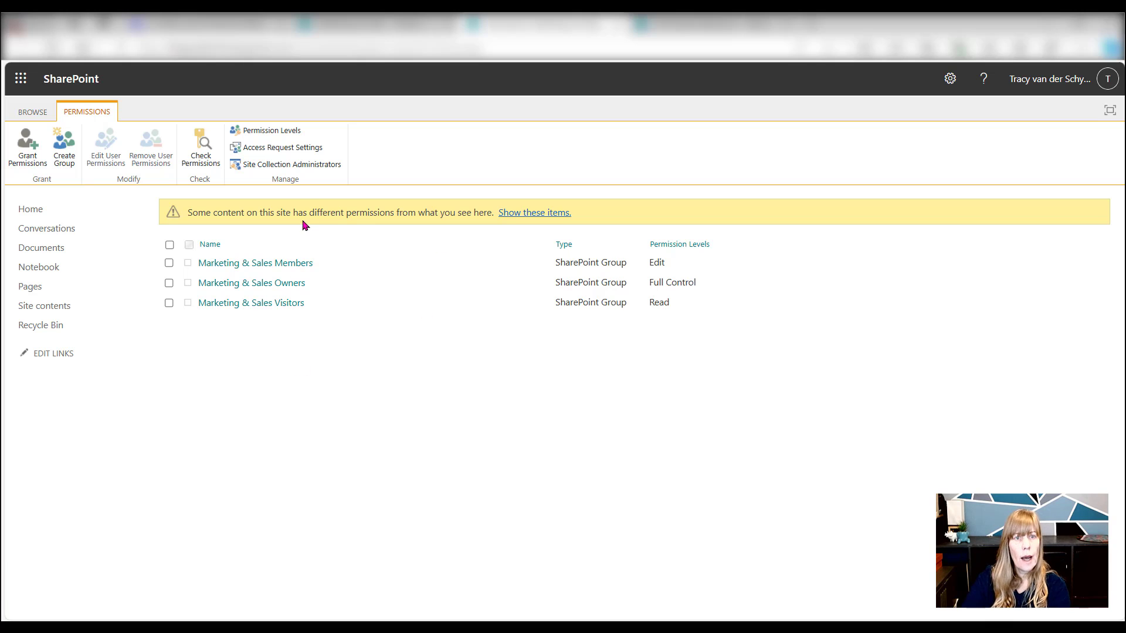
click(280, 153)
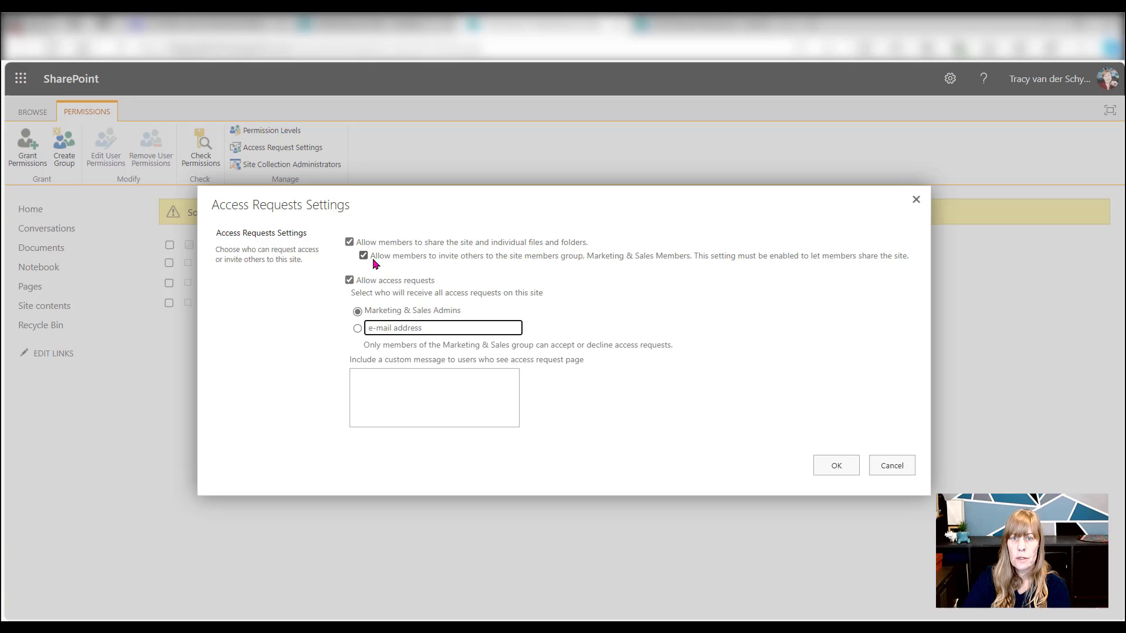
click(350, 242)
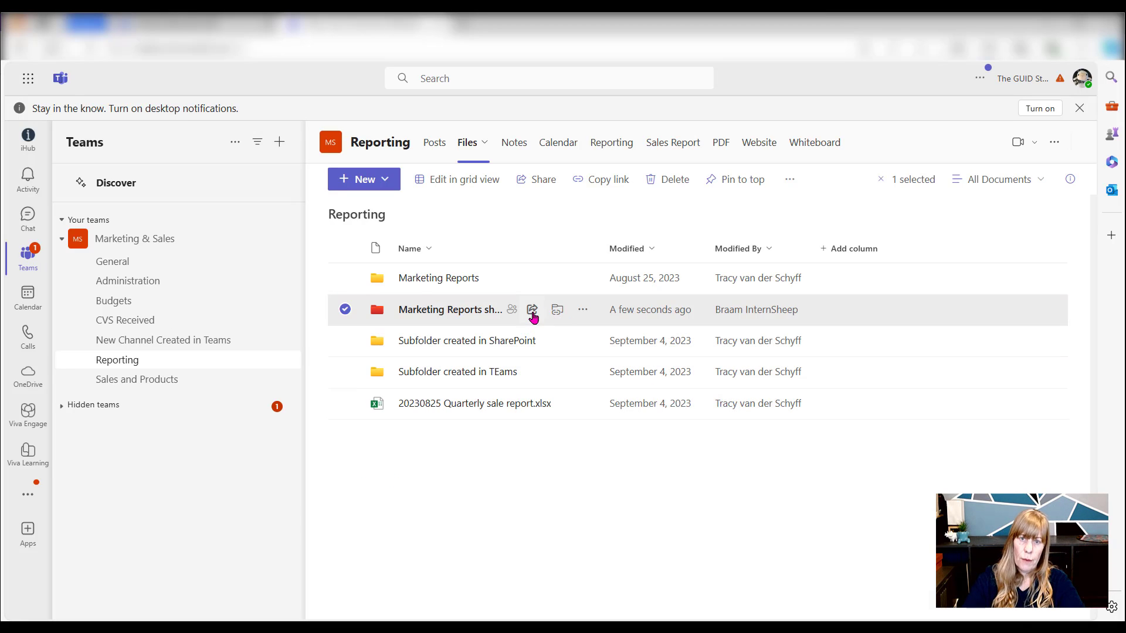
- Back in the member's Teams session, open sharing for the red Marketing Reports folder and check the available permission levels
click(560, 312)
click(837, 329)
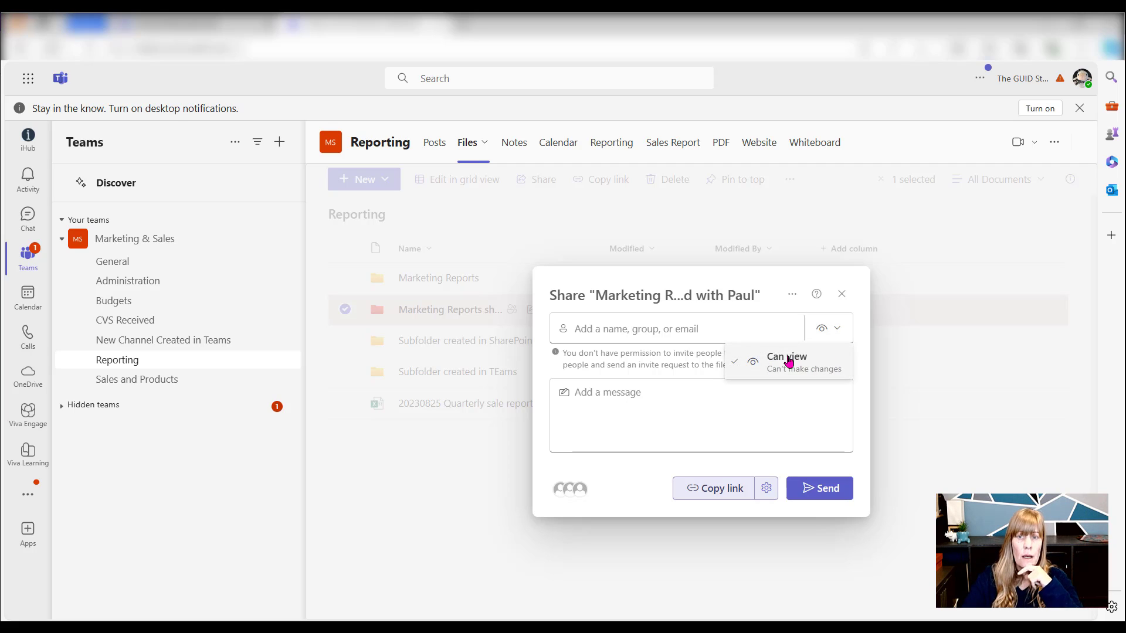
click(707, 397)
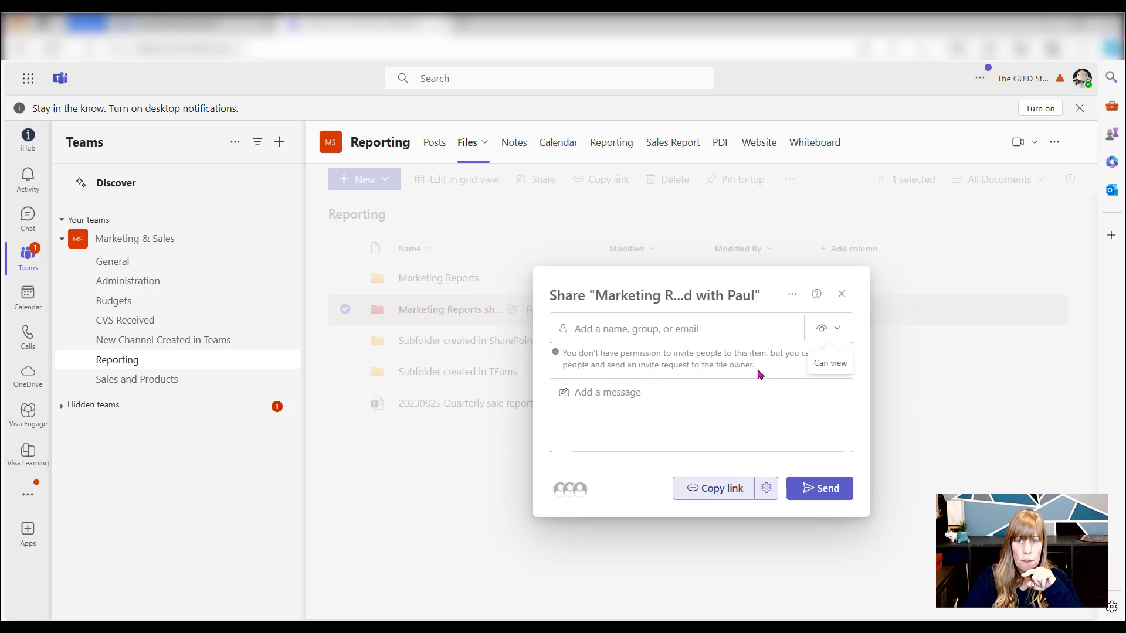
- Add the intended recipient to the red Marketing Reports folder's sharing request by first name
click(649, 439)
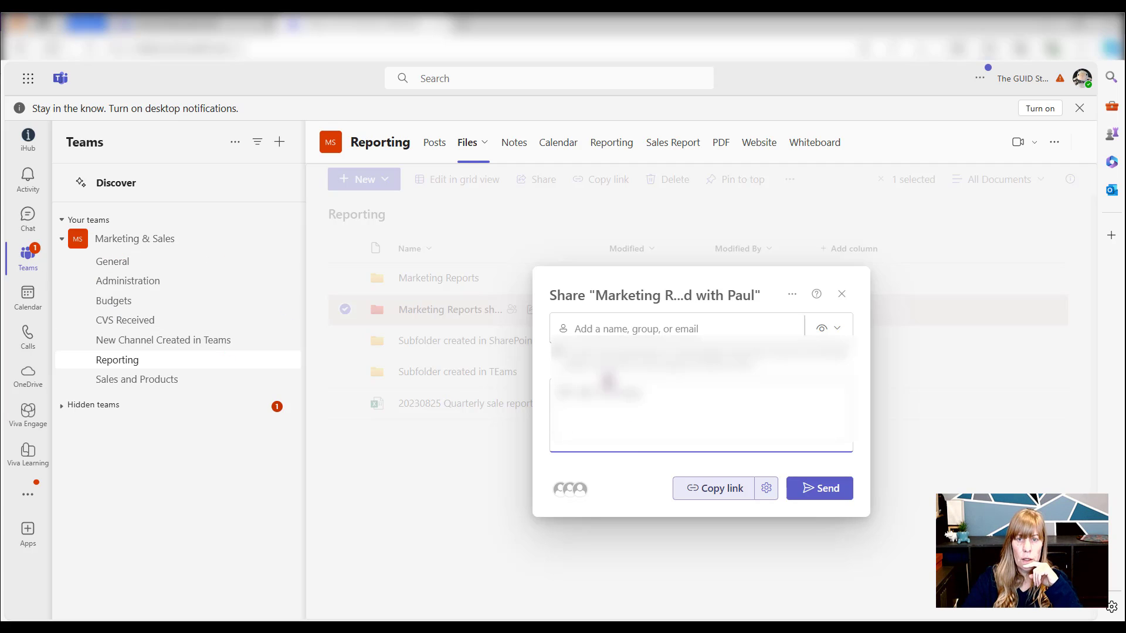
click(607, 328)
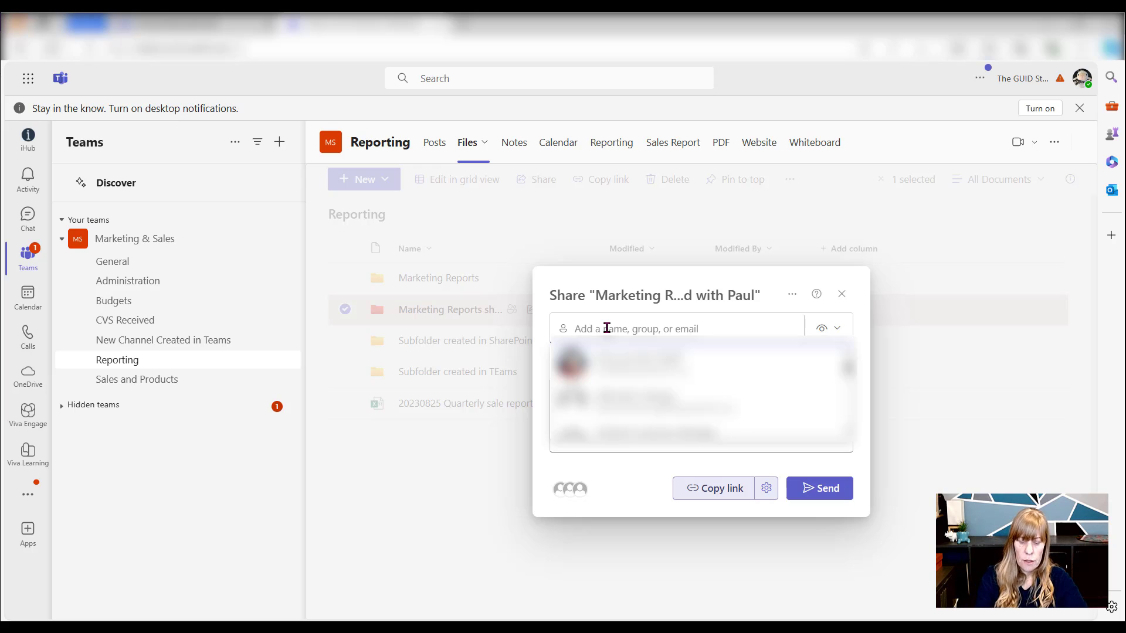
text(paul)
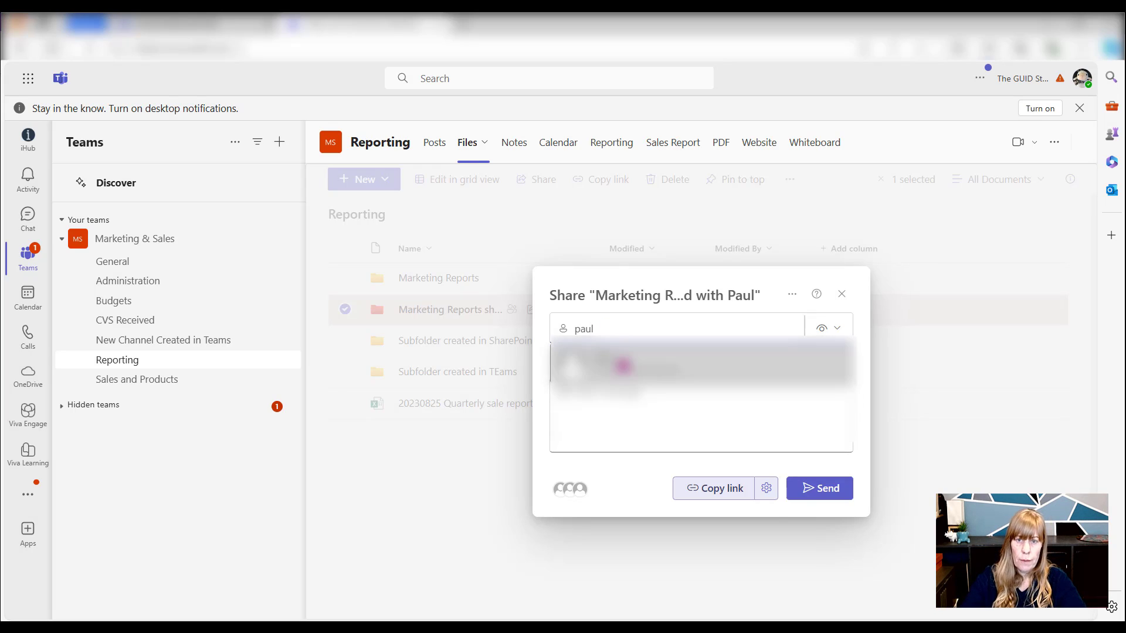
key(Return)
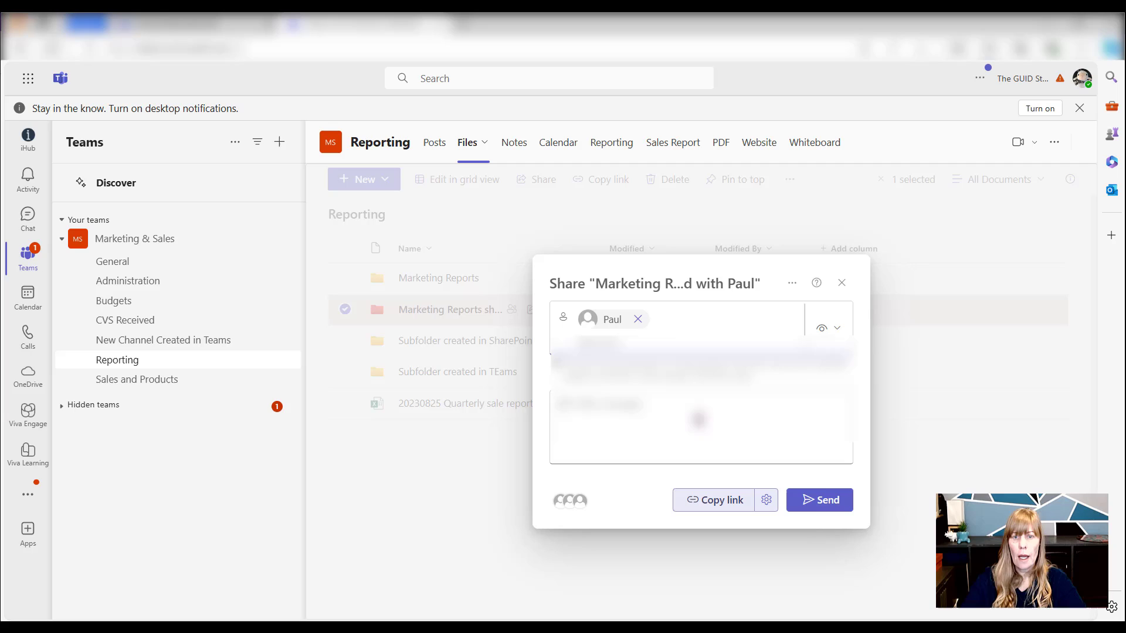
- Add a message telling the recipient to ignore this because "it's just for a demo", and send the view access request
click(672, 407)
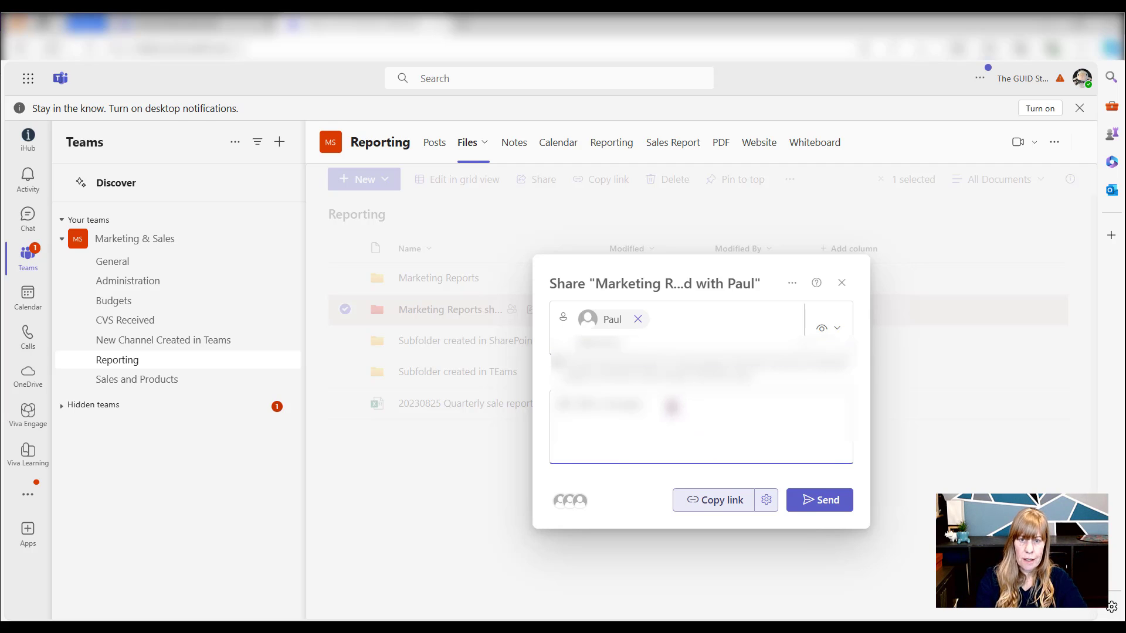
text(Ignore this Paul, i)
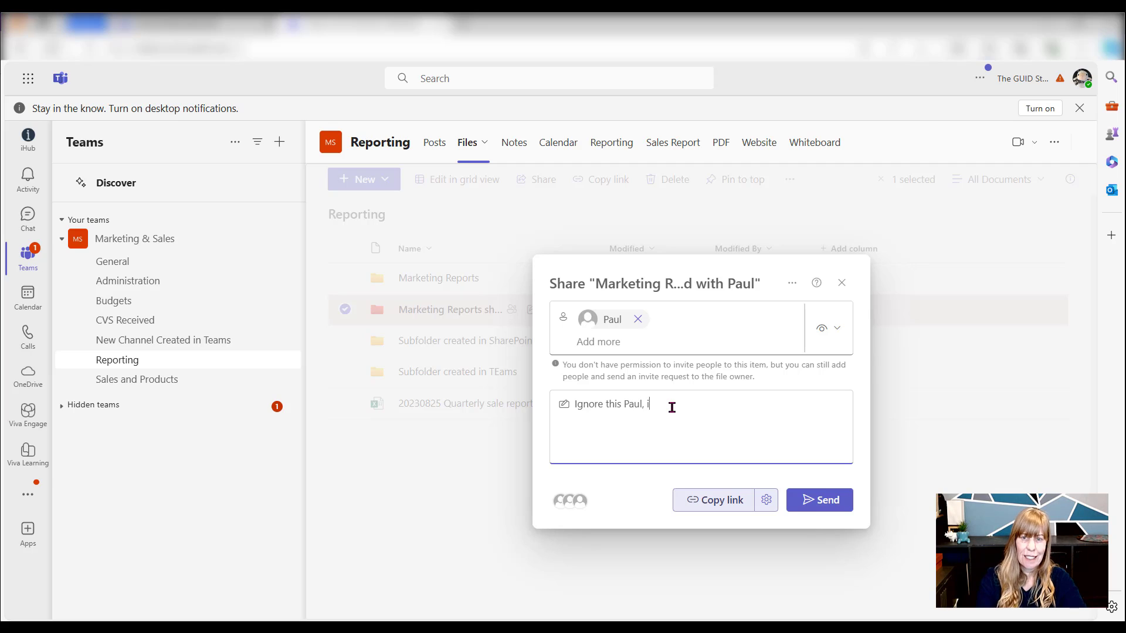
text(t's just for a demo)
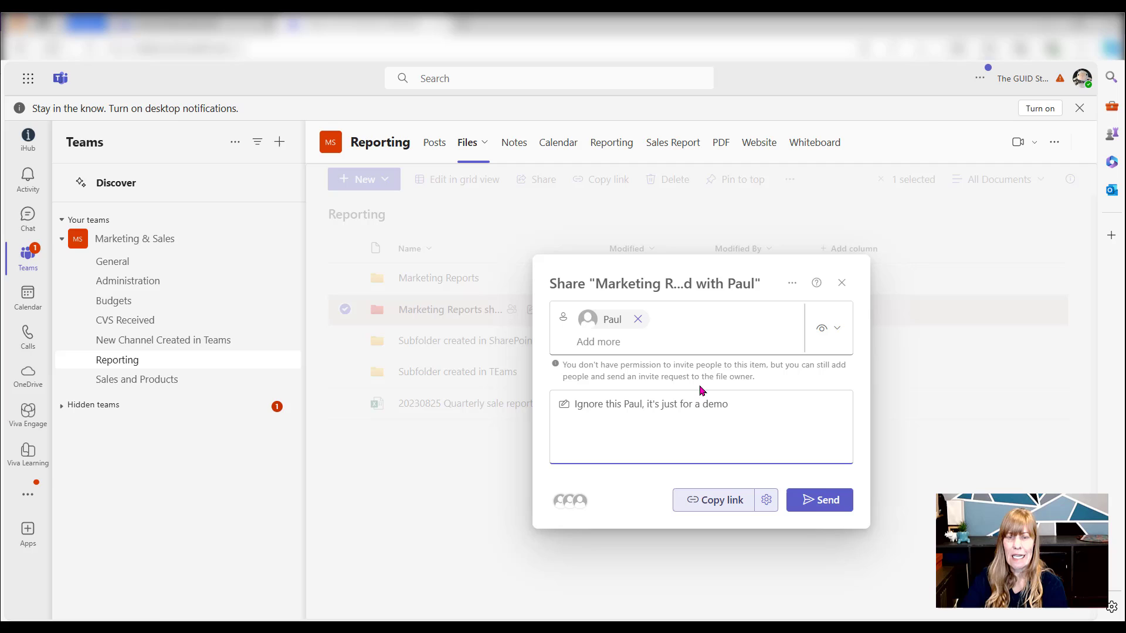
click(820, 500)
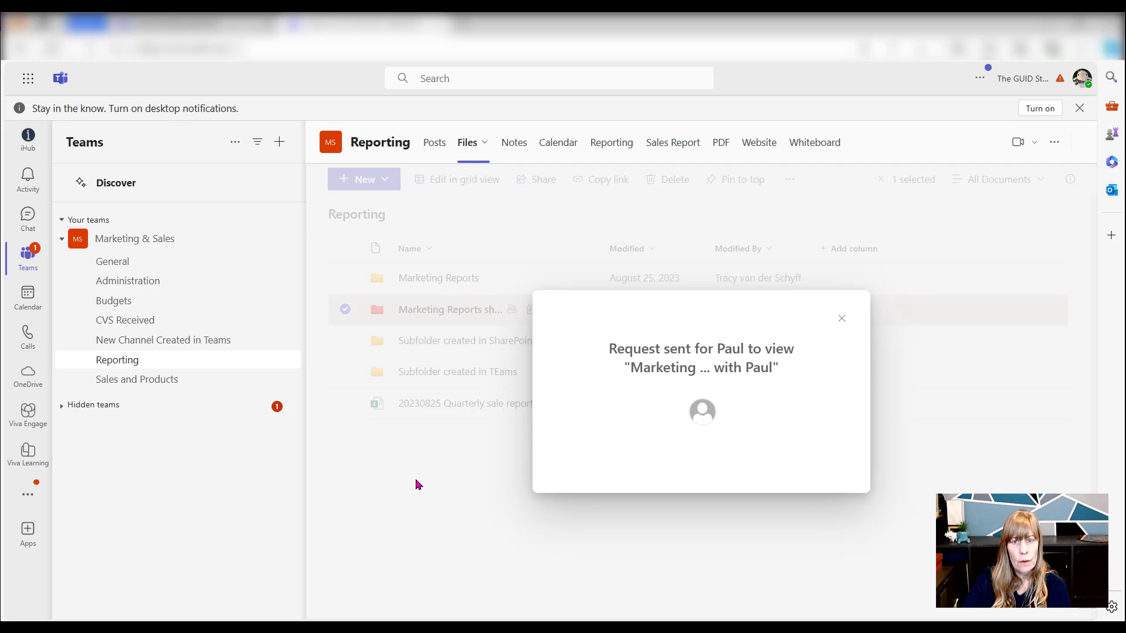
click(842, 319)
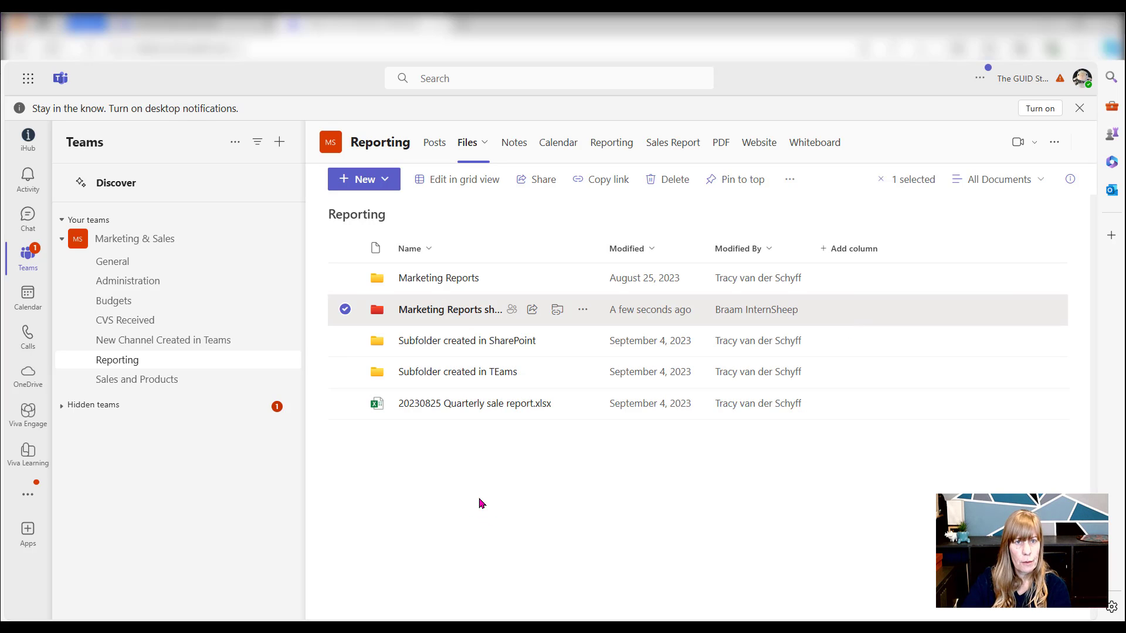
- Switch to the owner's Outlook request email, accept it, and approve the recipient's view access to the Marketing Reports folder in SharePoint
key(alt+Tab)
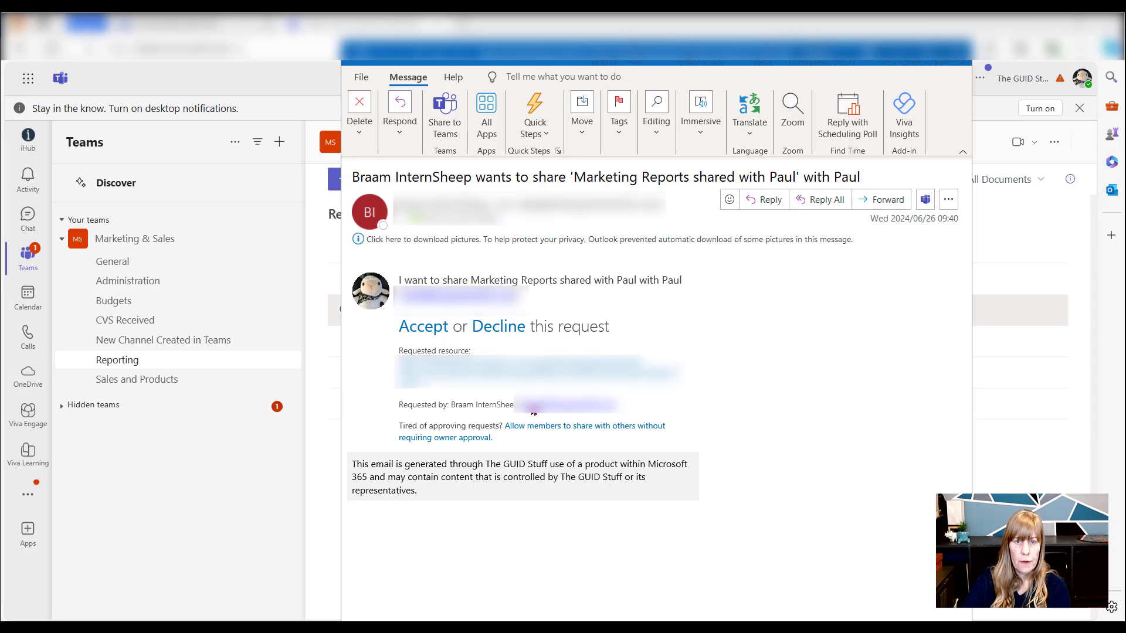
click(407, 327)
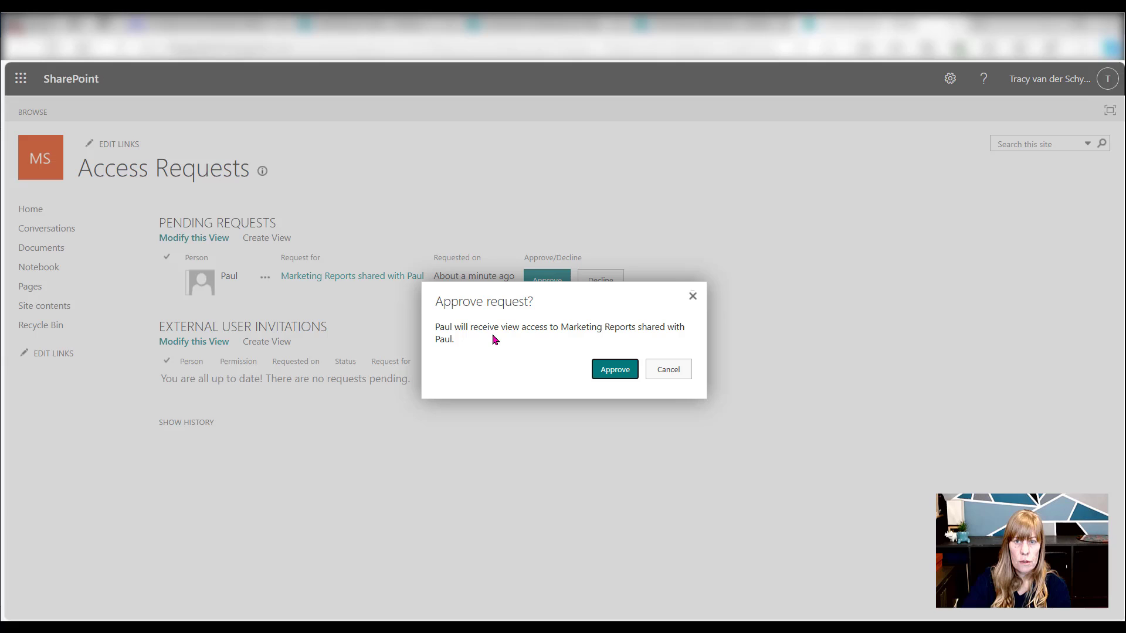
click(619, 376)
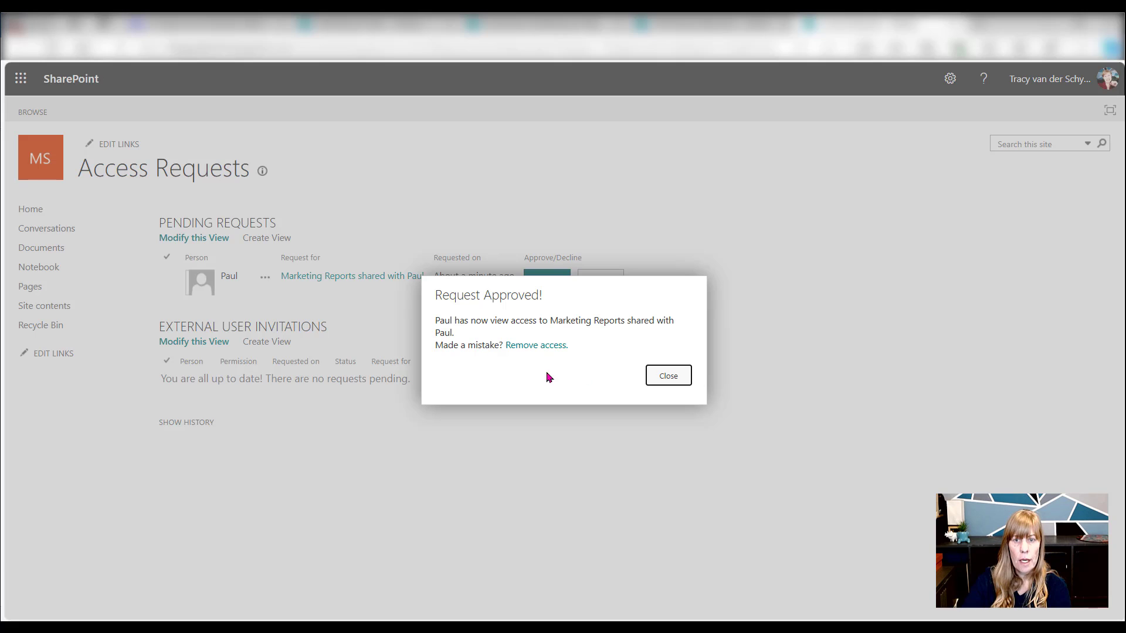
click(667, 378)
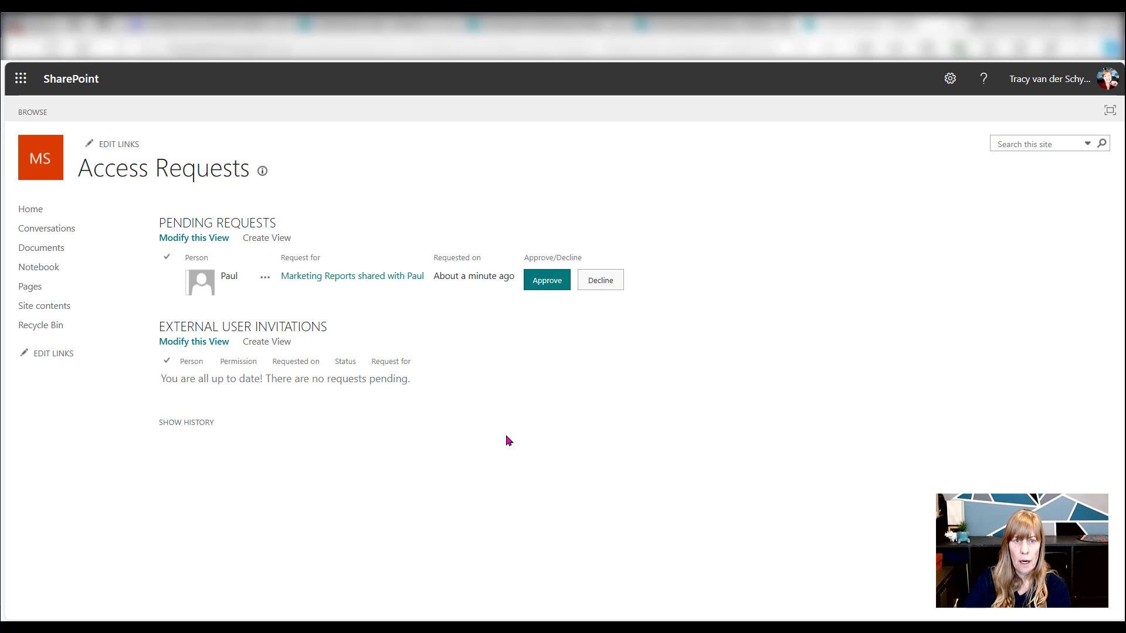
- Show the access request history, set the pending request's permission to Contribute, and send the recipient a message saying "you now have contribution access"
click(186, 423)
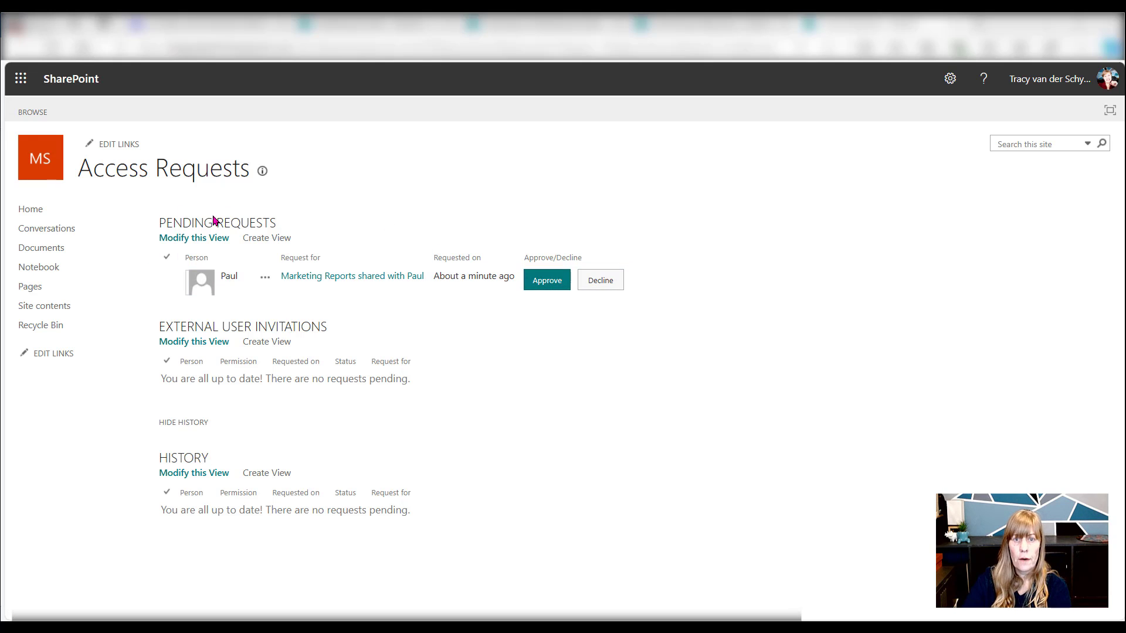
click(267, 280)
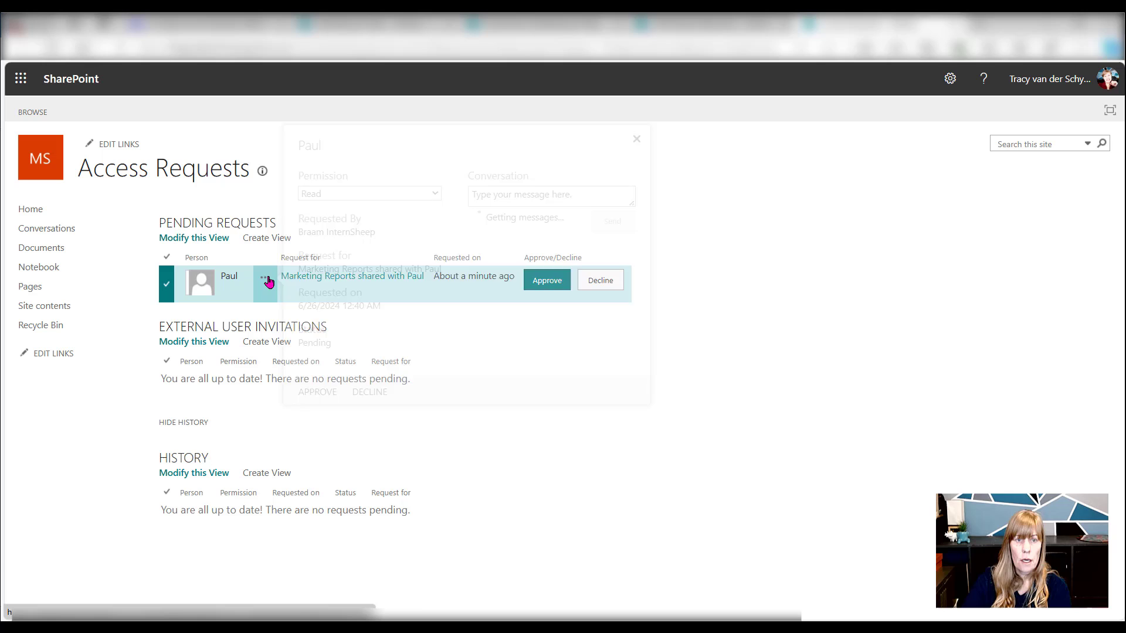
click(434, 194)
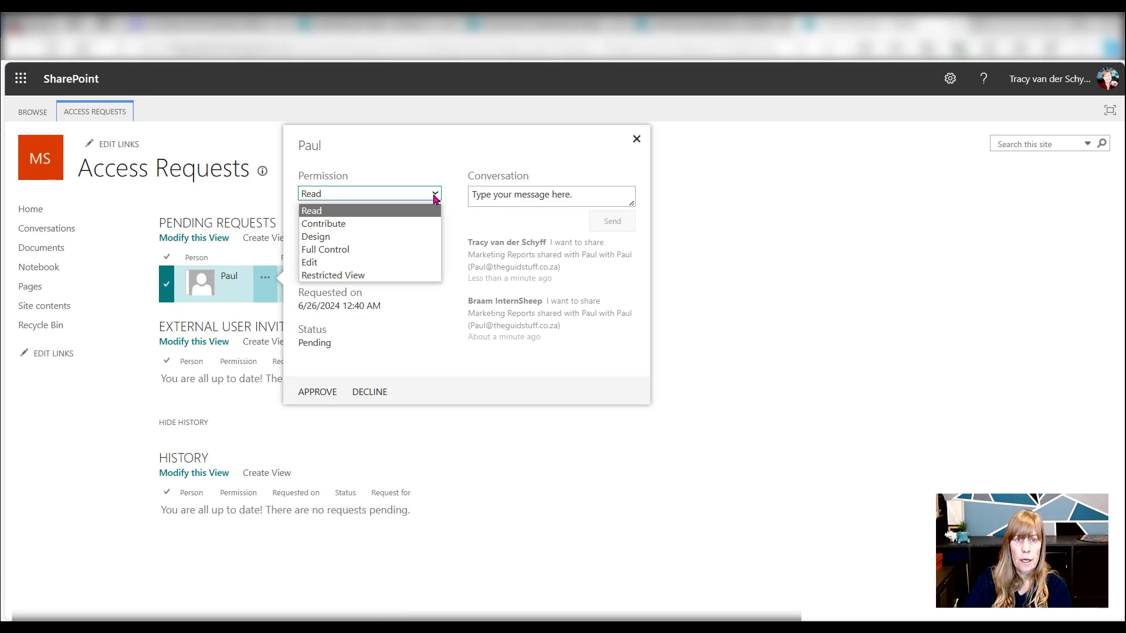
click(410, 223)
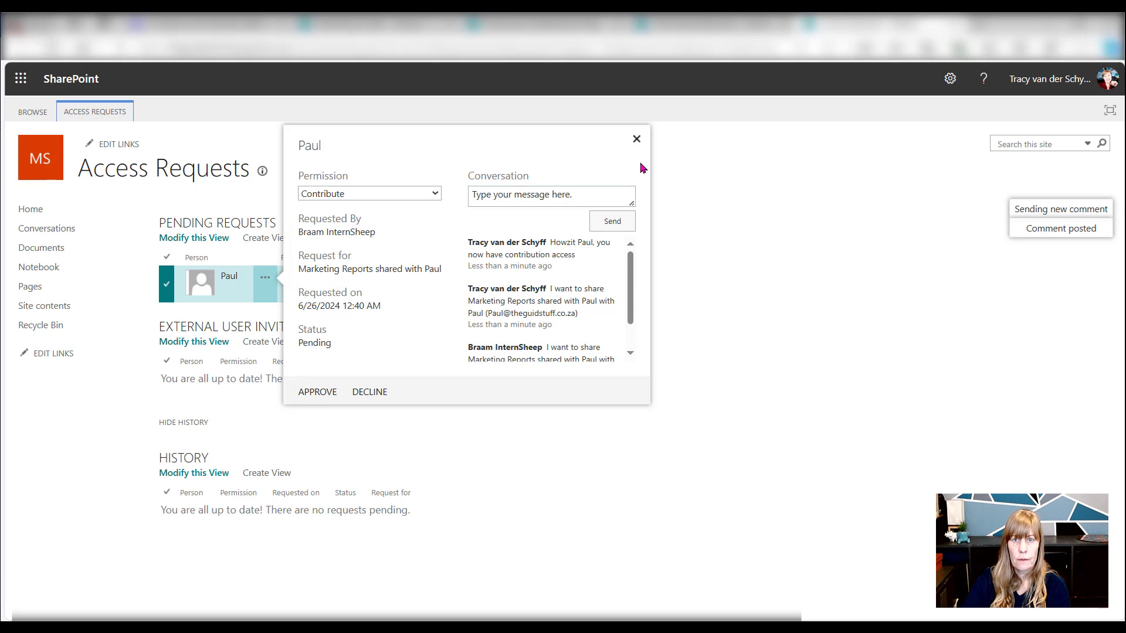
click(636, 140)
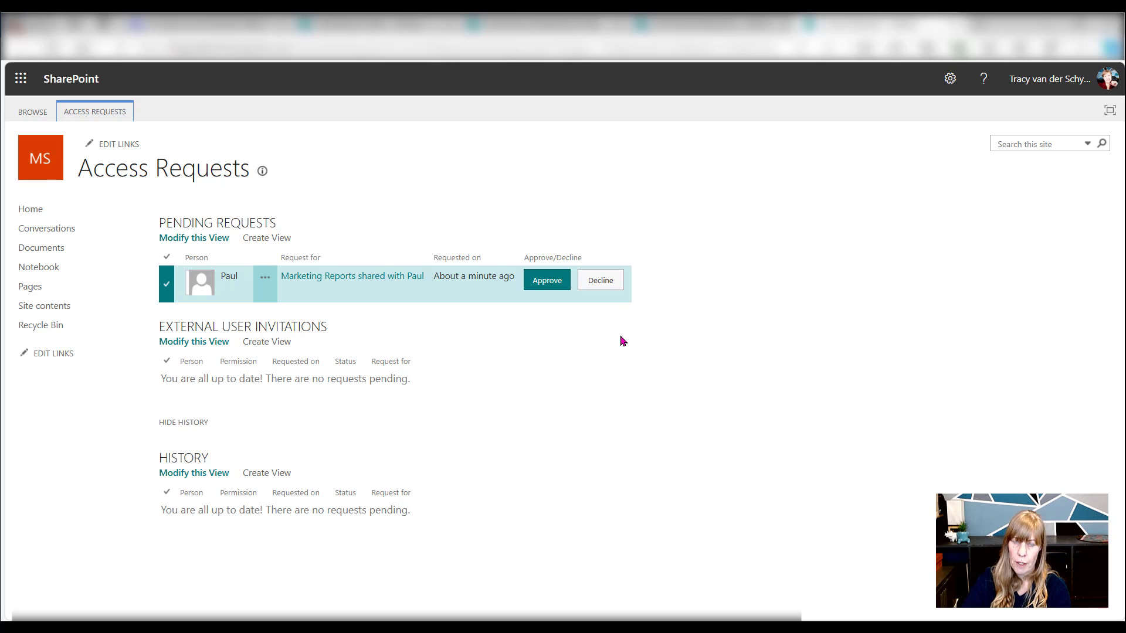
- Return to the owner's Teams session and open the Reporting channel's files
click(253, 29)
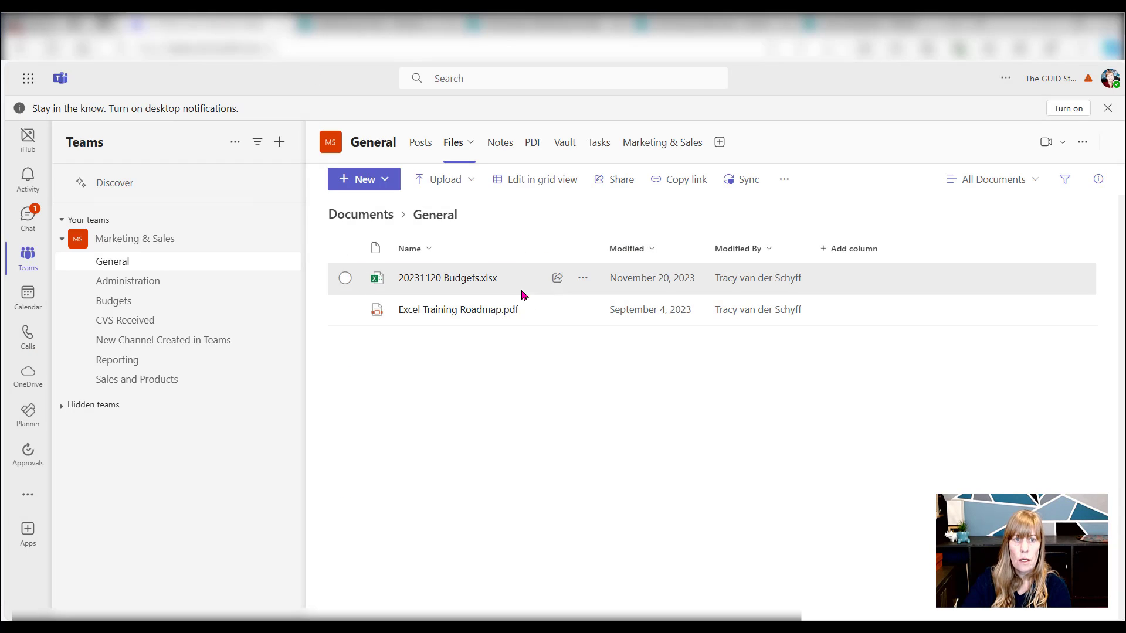
click(164, 360)
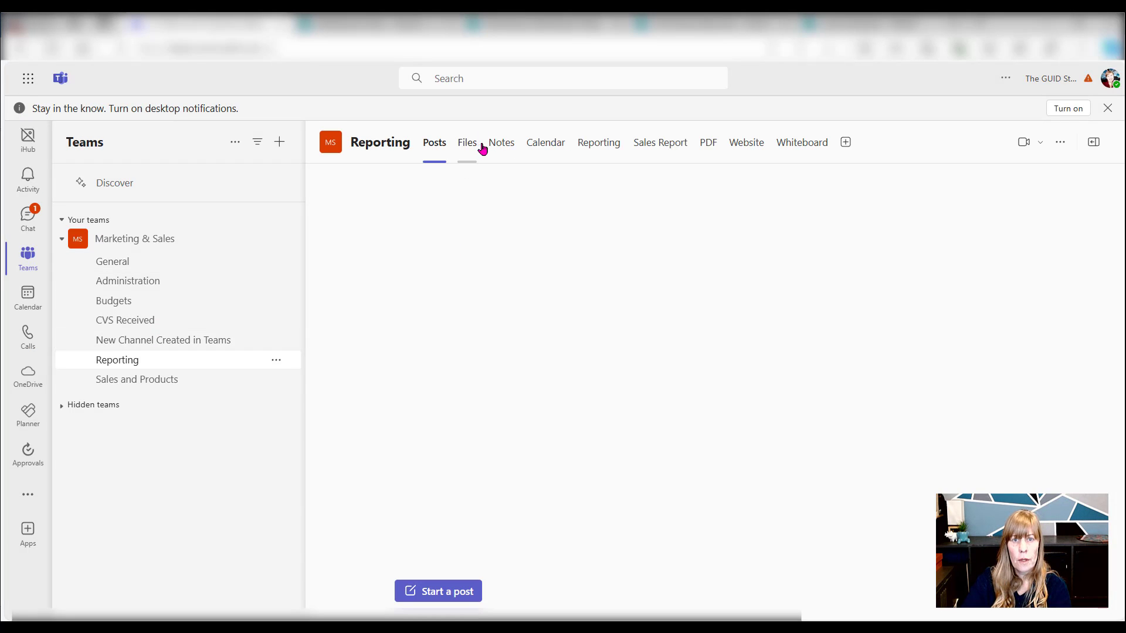
click(469, 147)
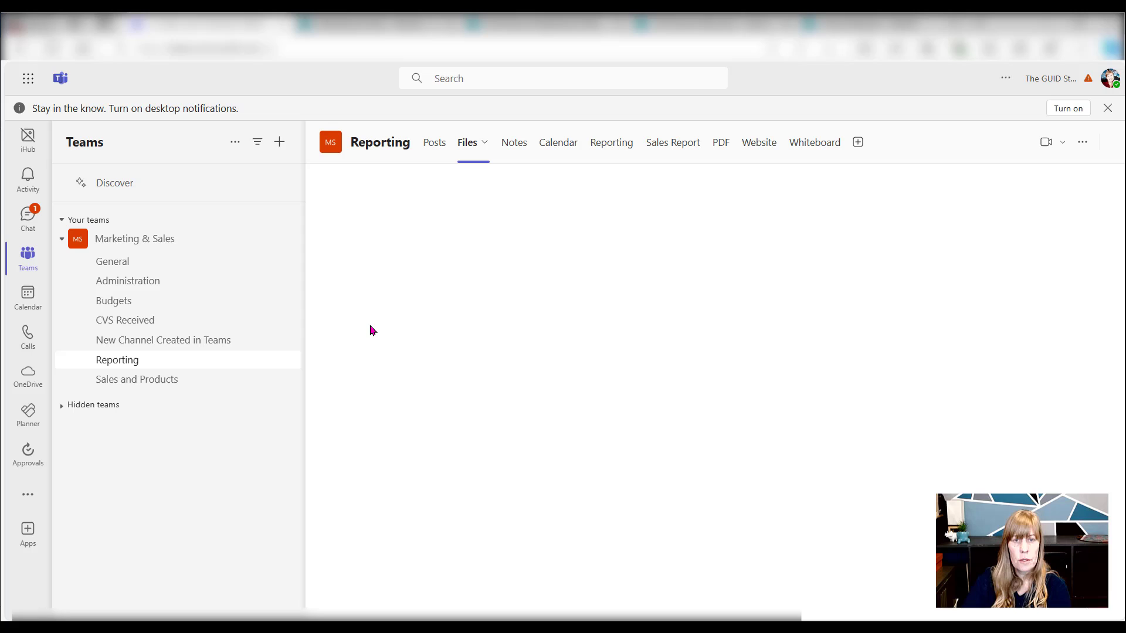